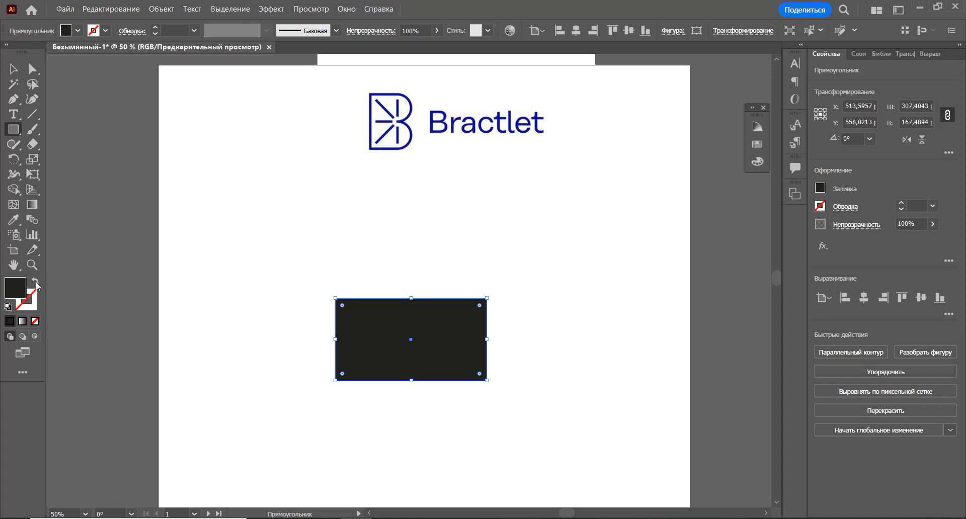
Step: Swap the black rectangle's fill and stroke and set the stroke weight to 21 pt
{"action": "left_click", "coordinate": [36, 283]}
{"action": "left_click", "coordinate": [153, 28]}
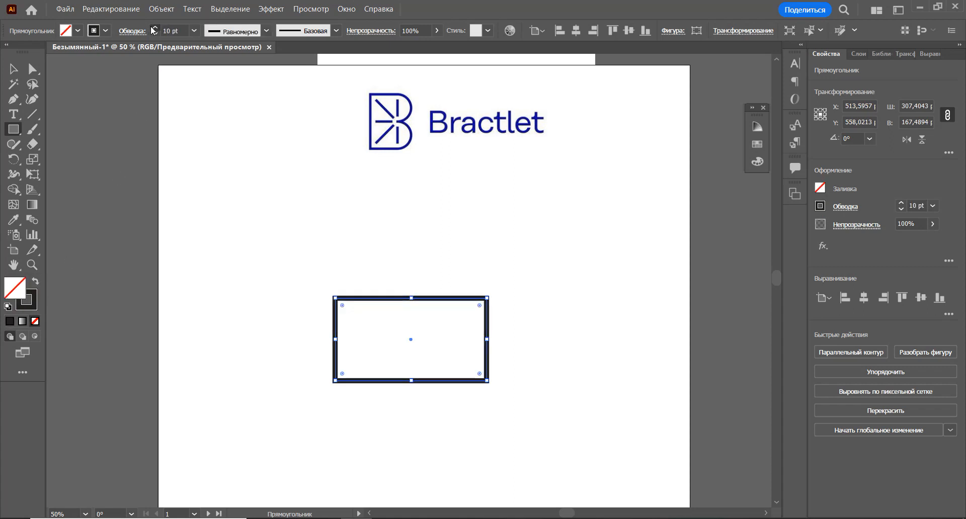
{"action": "left_click", "coordinate": [153, 28]}
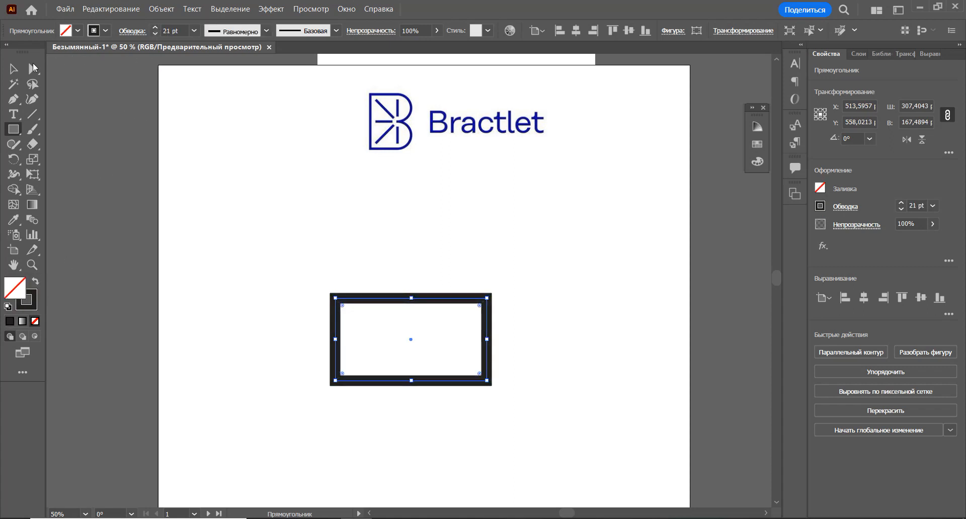
Step: Move the outlined rectangle up nearer to the Bractlet logo and fully round its two right corners to about 83.74 px
{"action": "left_click", "coordinate": [14, 69]}
{"action": "left_click", "coordinate": [234, 162]}
{"action": "key", "text": "space"}
{"action": "left_click_drag", "start_coordinate": [370, 274], "coordinate": [385, 293]}
{"action": "key", "text": "ctrl+z"}
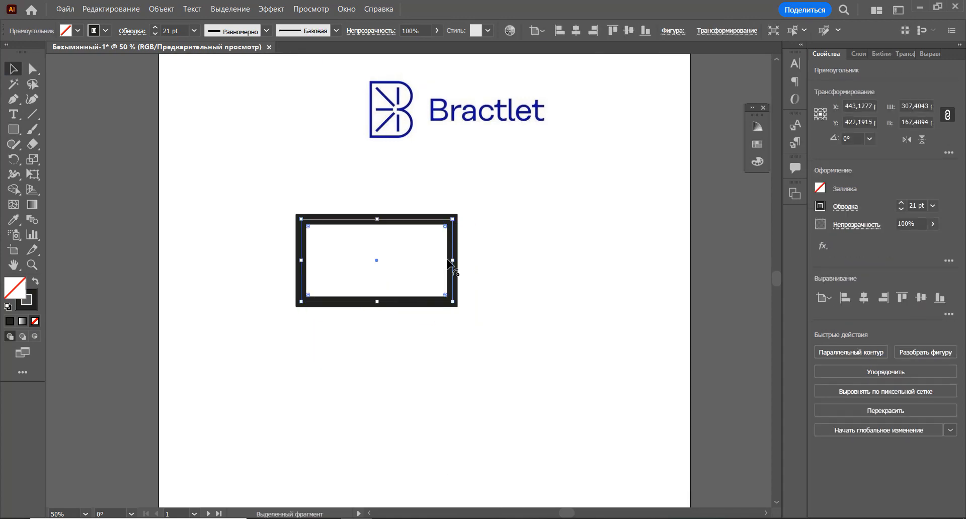
{"action": "left_click_drag", "start_coordinate": [445, 296], "coordinate": [332, 252]}
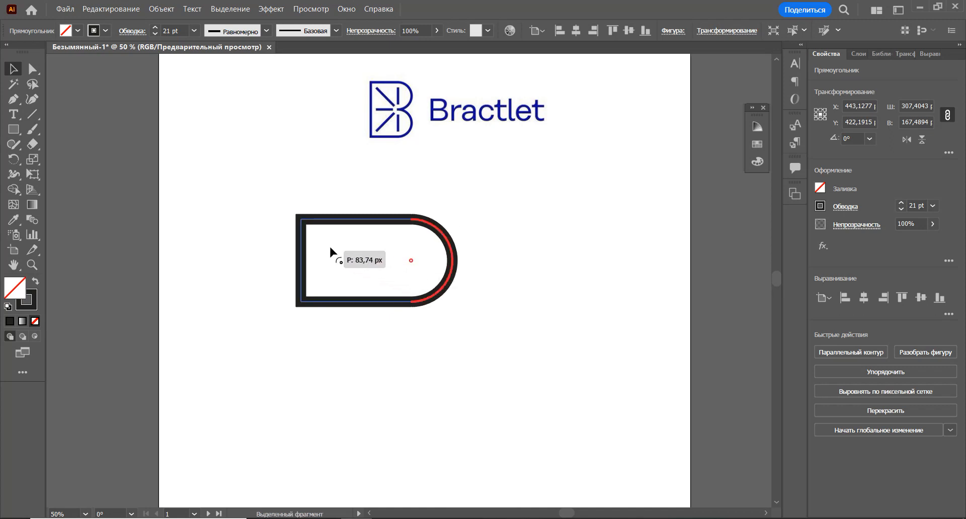
{"action": "left_click", "coordinate": [542, 261]}
Step: Duplicate the rounded shape directly below itself to form a B, and move the reference logo image to the right of it
{"action": "left_click_drag", "start_coordinate": [404, 305], "coordinate": [405, 387]}
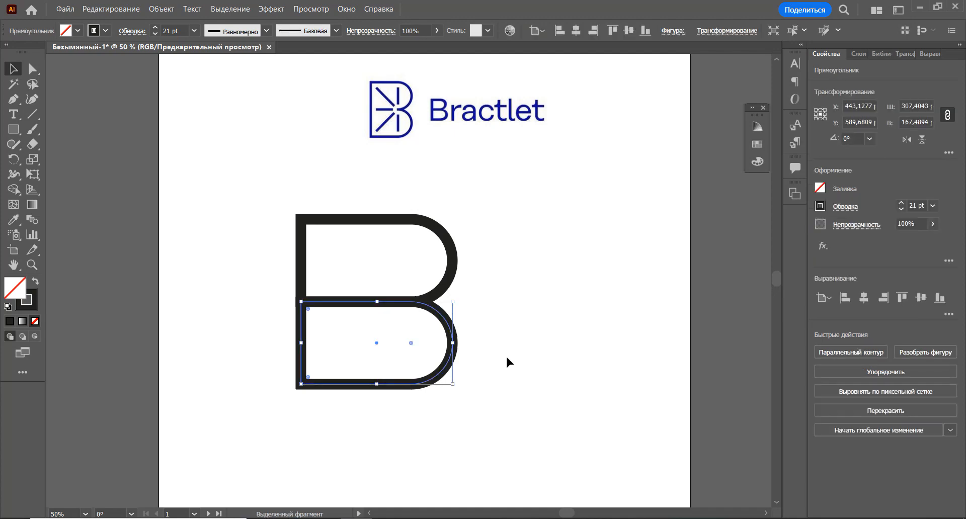
{"action": "left_click", "coordinate": [504, 342]}
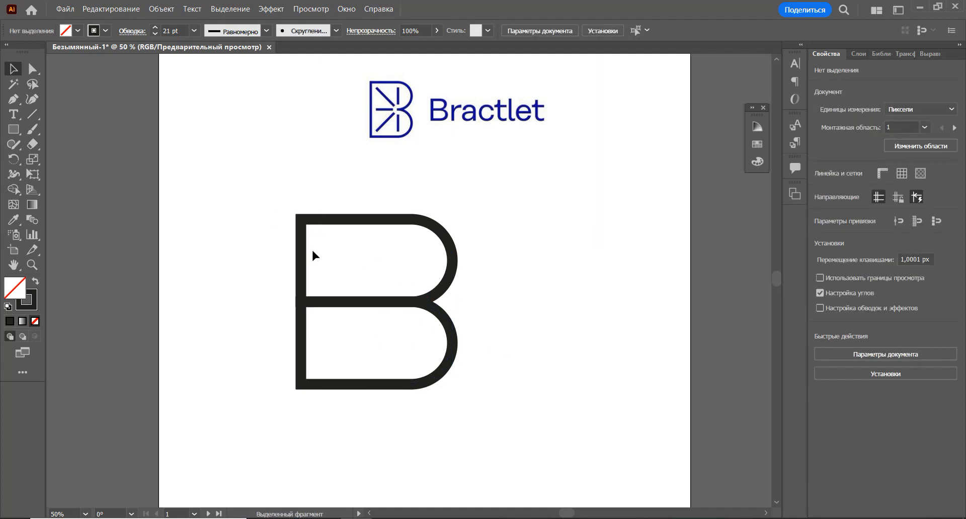
{"action": "left_click_drag", "start_coordinate": [452, 132], "coordinate": [685, 188]}
Step: Try to narrow both halves of the B by shifting their left edge inward, and undo the change
{"action": "left_click", "coordinate": [405, 217]}
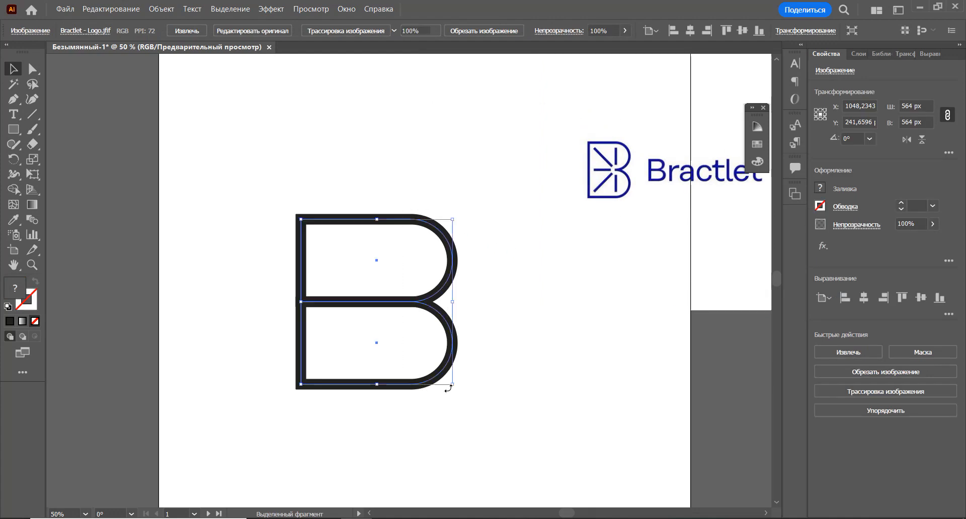
{"action": "left_click", "coordinate": [307, 237]}
{"action": "left_click_drag", "start_coordinate": [276, 199], "coordinate": [316, 401]}
{"action": "left_click_drag", "start_coordinate": [300, 302], "coordinate": [328, 302]}
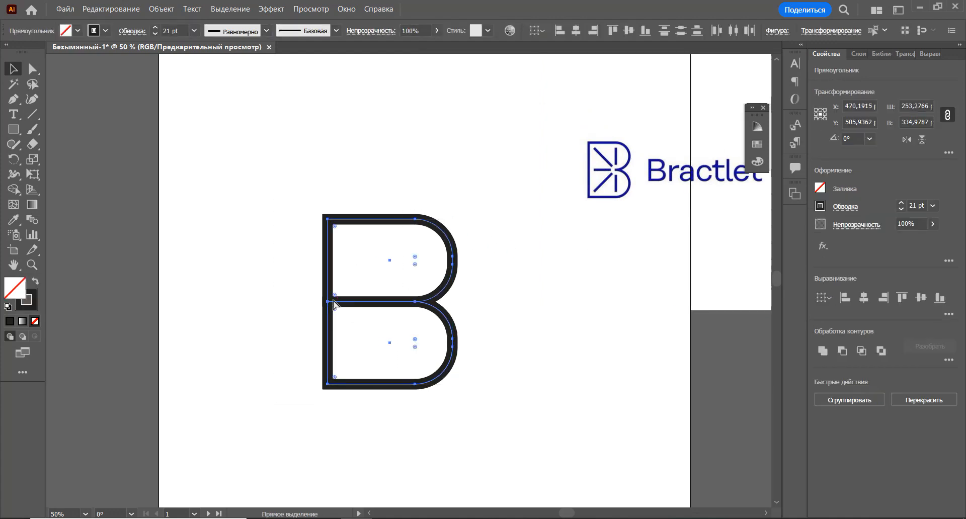
{"action": "key", "text": "ctrl+z"}
{"action": "left_click", "coordinate": [564, 349]}
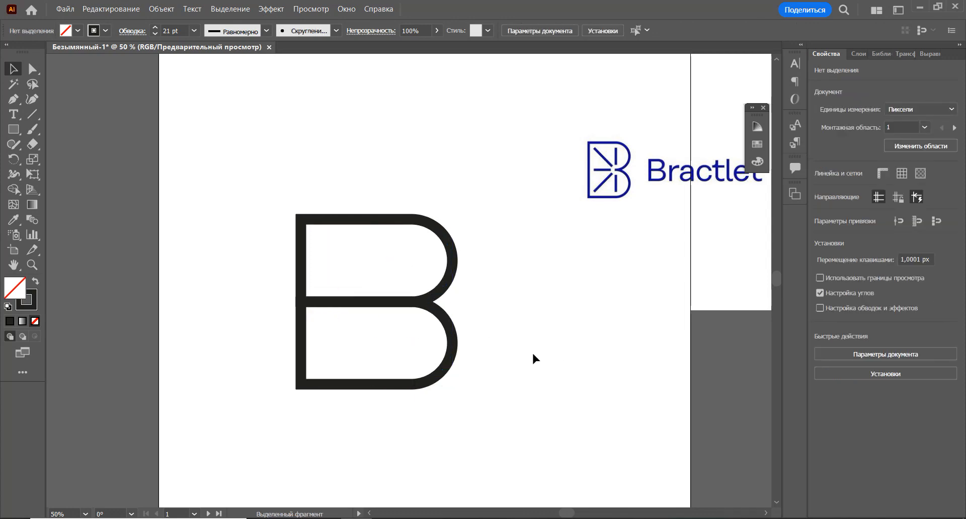
Step: Move the reference logo image slightly up and closer to the B
{"action": "key", "text": "space"}
{"action": "left_click_drag", "start_coordinate": [533, 352], "coordinate": [513, 353]}
{"action": "left_click_drag", "start_coordinate": [686, 266], "coordinate": [636, 250]}
{"action": "key", "text": "space"}
{"action": "left_click_drag", "start_coordinate": [566, 340], "coordinate": [578, 358]}
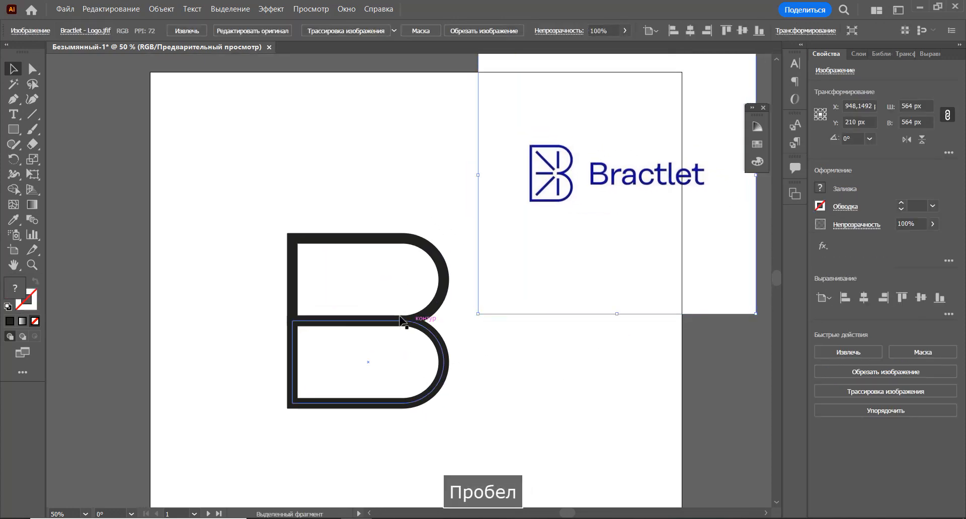
Step: Draw a vertical line about 352 px tall to the left of the B
{"action": "left_click_drag", "start_coordinate": [318, 211], "coordinate": [419, 412]}
{"action": "left_click", "coordinate": [161, 9]}
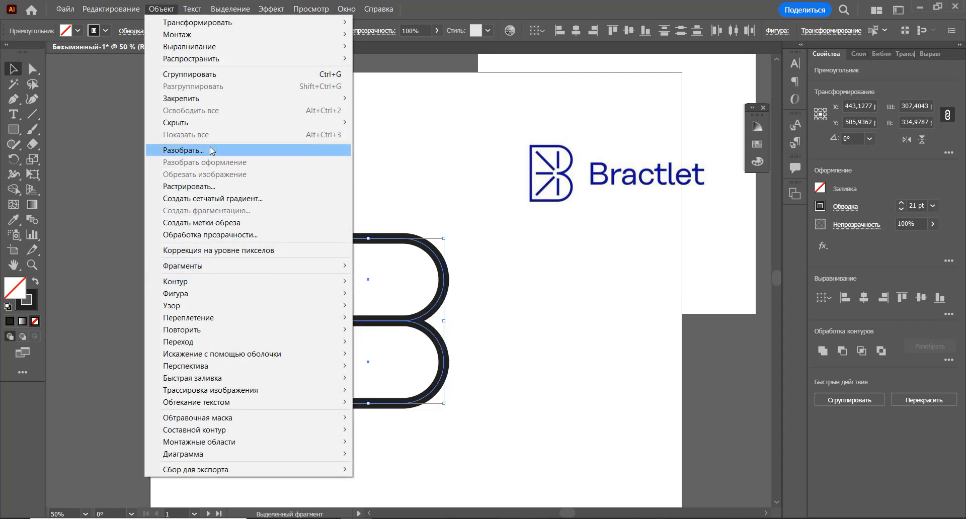
{"action": "left_click", "coordinate": [364, 181]}
{"action": "left_click", "coordinate": [33, 115]}
{"action": "left_click_drag", "start_coordinate": [196, 174], "coordinate": [197, 349]}
Step: Expand the two stroked shapes of the B into filled shapes
{"action": "key", "text": "v"}
{"action": "left_click_drag", "start_coordinate": [276, 218], "coordinate": [424, 437]}
{"action": "right_click", "coordinate": [410, 323]}
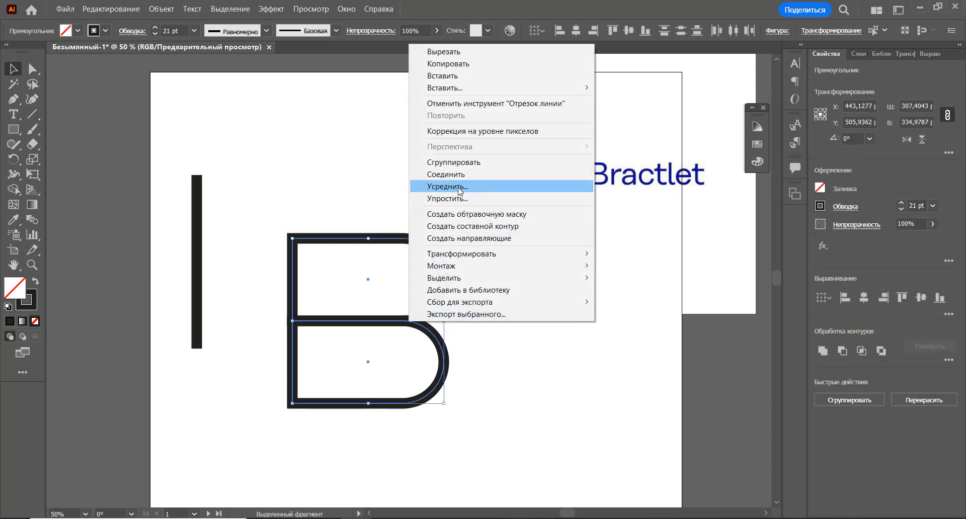
{"action": "left_click", "coordinate": [158, 11]}
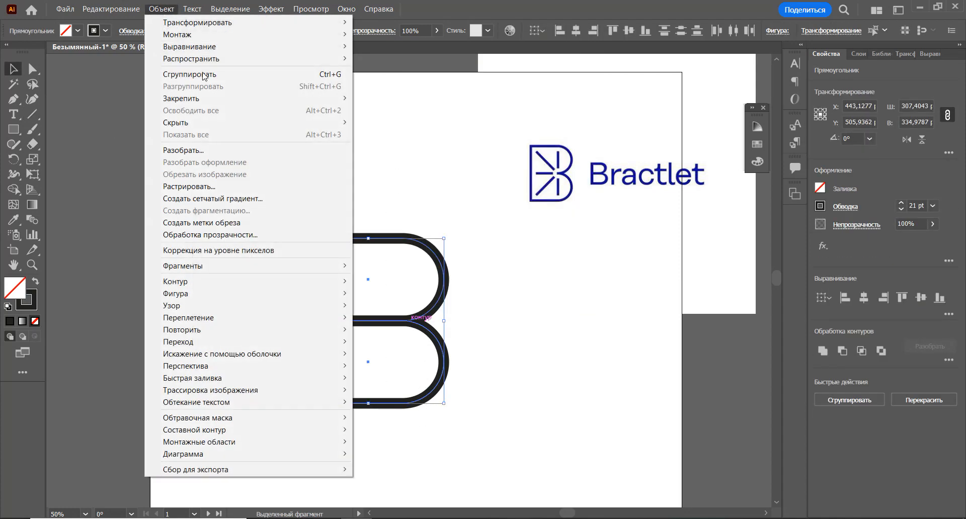
{"action": "left_click", "coordinate": [206, 147]}
{"action": "left_click", "coordinate": [463, 341]}
{"action": "left_click", "coordinate": [487, 342]}
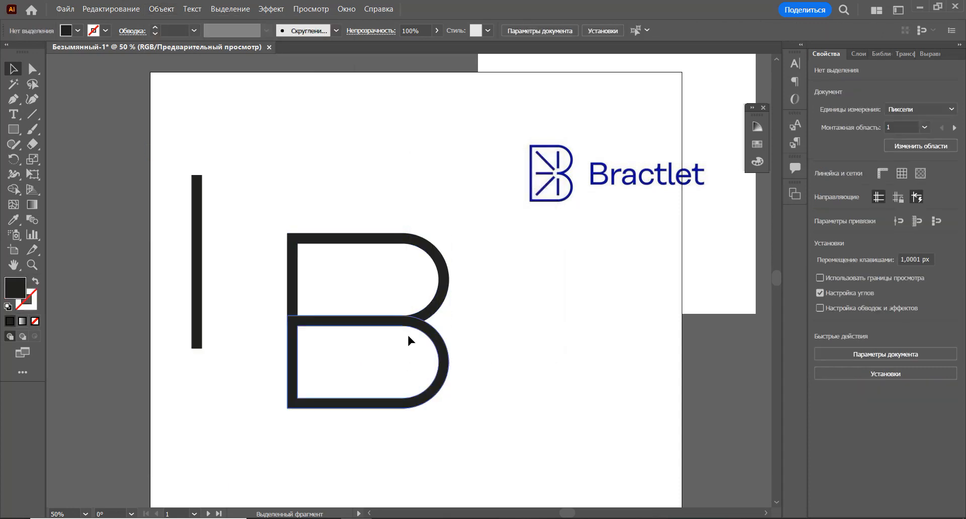
Step: Draw a small upright rectangle about 34 by 93 px across the right part of the B's middle bar
{"action": "scroll", "coordinate": [403, 327], "scroll_direction": "up", "scroll_amount": 1}
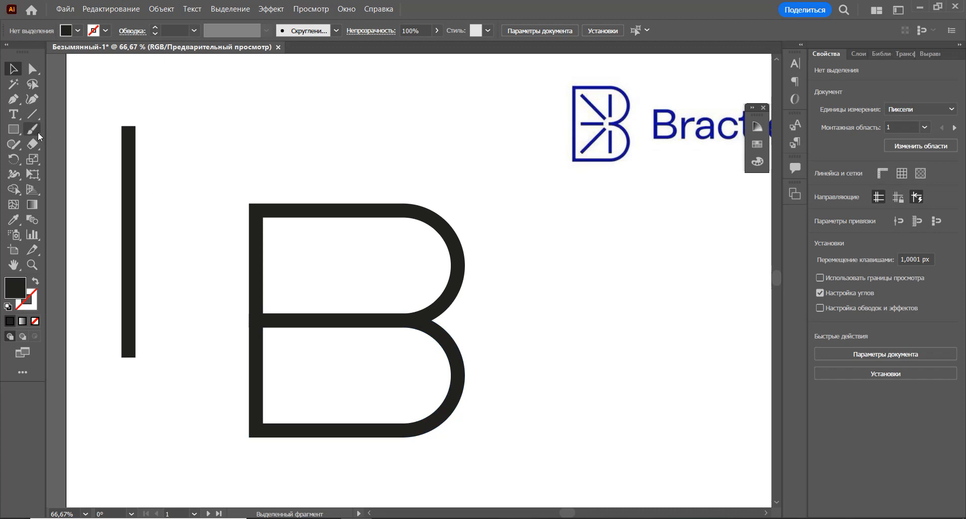
{"action": "key", "text": "m"}
{"action": "mouse_move", "coordinate": [369, 294]}
{"action": "left_mouse_down"}
{"action": "mouse_move", "coordinate": [388, 357]}
{"action": "mouse_move", "coordinate": [382, 322]}
{"action": "left_mouse_up"}
{"action": "key", "text": "ctrl+plus"}
{"action": "key", "text": "ctrl+plus"}
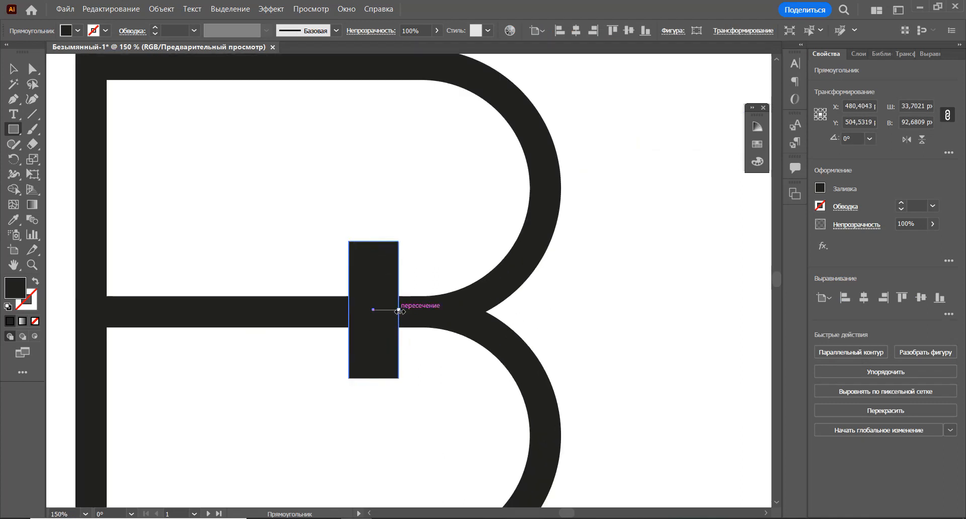
{"action": "scroll", "coordinate": [448, 317], "scroll_direction": "down", "scroll_amount": 2}
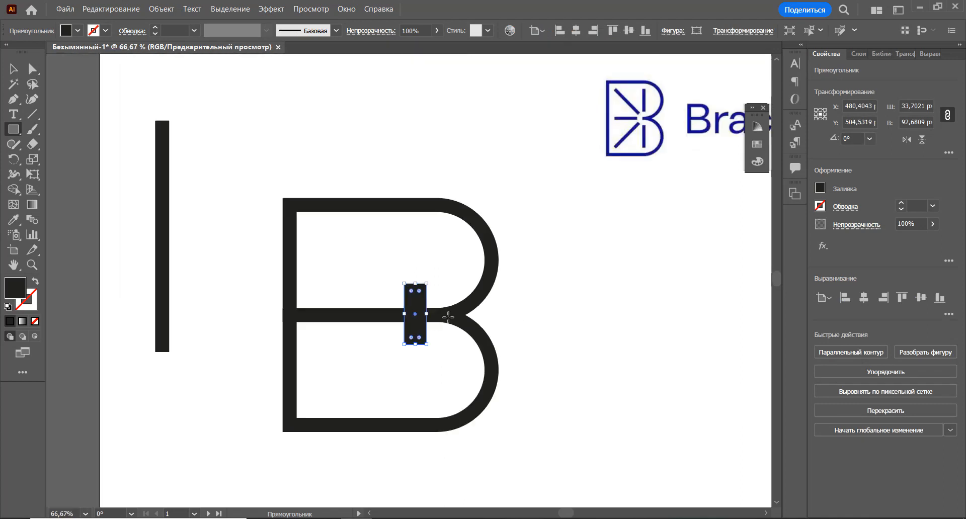
Step: Cut a gap in the B's middle bar by removing the small rectangle's area with the Shape Builder tool
{"action": "key", "text": "v"}
{"action": "left_click_drag", "start_coordinate": [290, 151], "coordinate": [567, 446]}
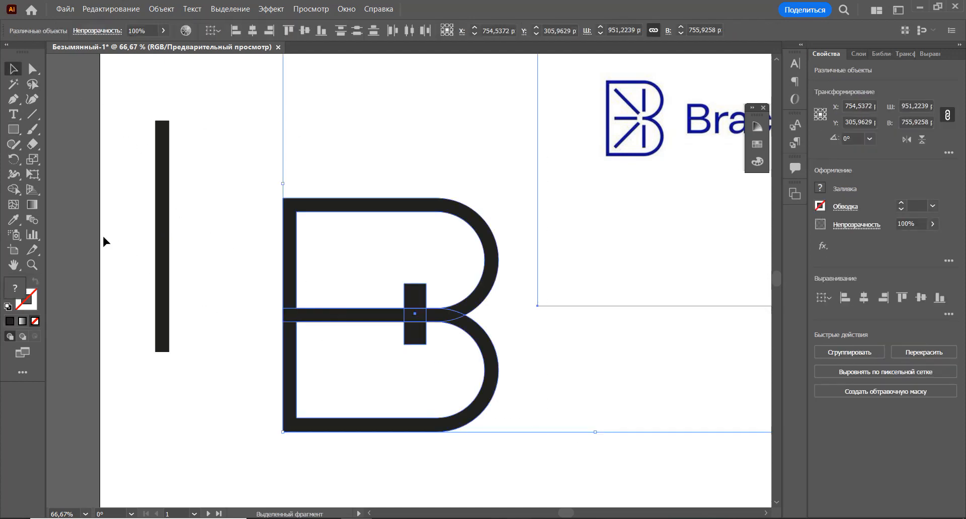
{"action": "left_click", "coordinate": [17, 193]}
{"action": "left_click_drag", "start_coordinate": [414, 297], "coordinate": [414, 336]}
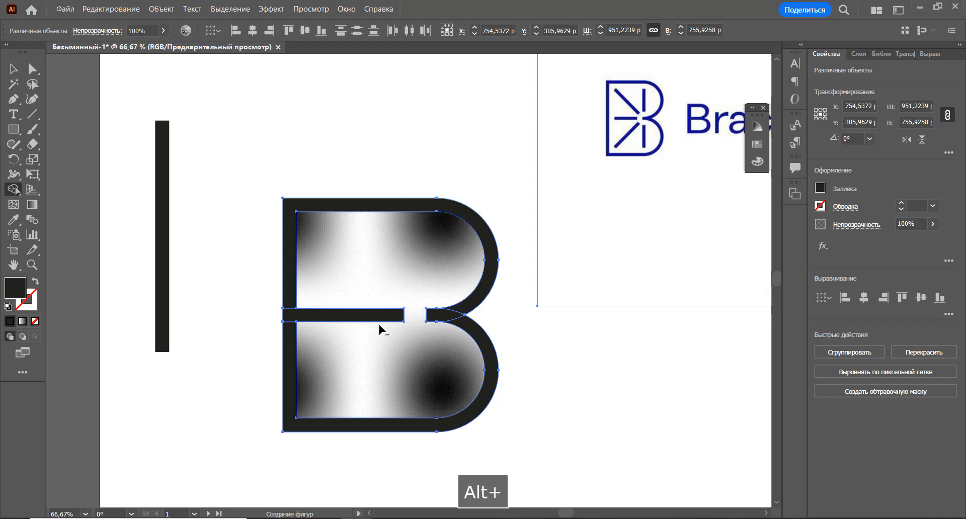
{"action": "left_click", "coordinate": [354, 313], "text": "alt"}
{"action": "key", "text": "ctrl+z"}
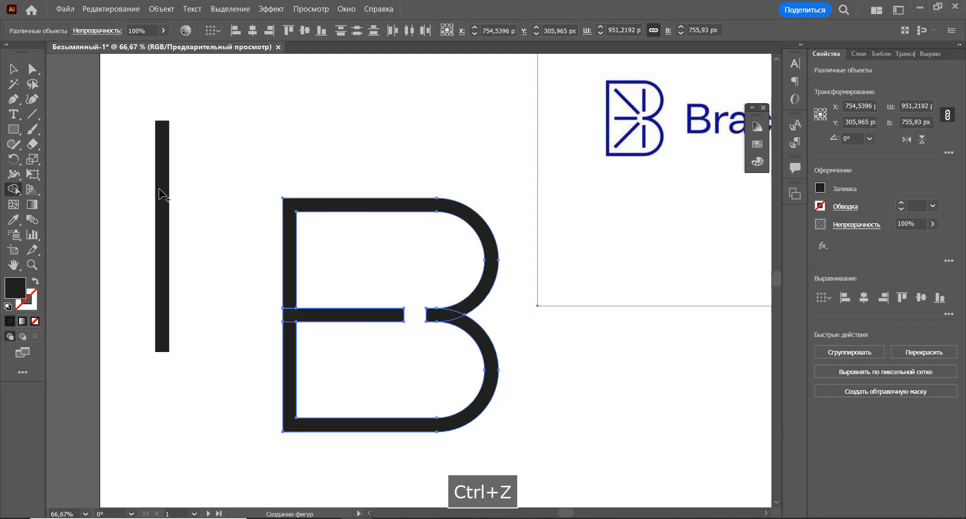
{"action": "left_click", "coordinate": [13, 68]}
{"action": "left_click", "coordinate": [249, 212]}
{"action": "scroll", "coordinate": [401, 262], "scroll_direction": "down", "scroll_amount": 1}
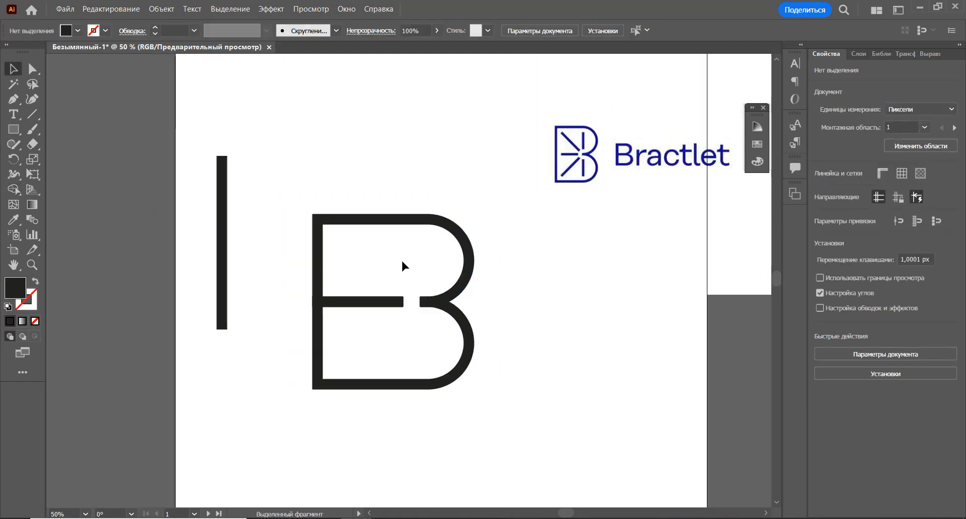
Step: Move the reference logo image further away to the right of the B
{"action": "left_click_drag", "start_coordinate": [403, 262], "coordinate": [372, 271]}
{"action": "left_click", "coordinate": [526, 254]}
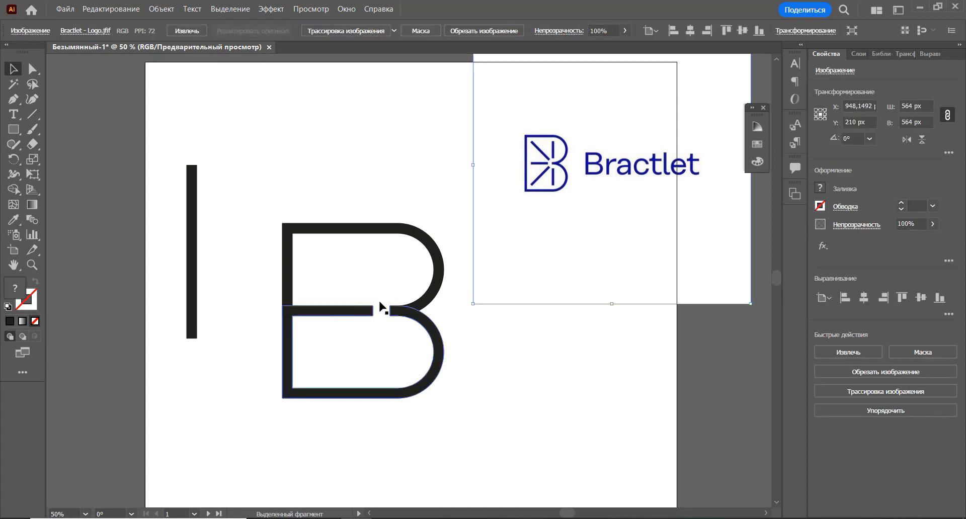
{"action": "left_click_drag", "start_coordinate": [527, 243], "coordinate": [559, 238]}
{"action": "left_click", "coordinate": [254, 253]}
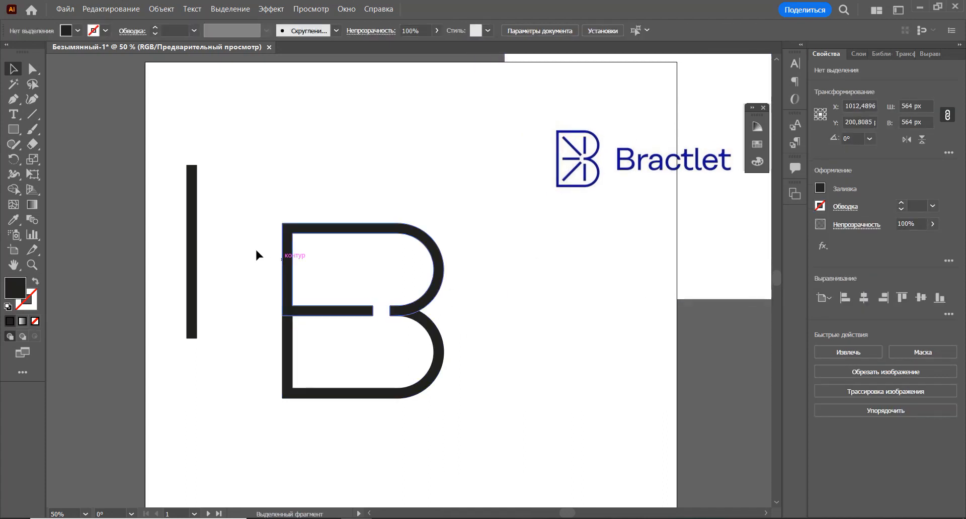
Step: Place the vertical line where the B's curves begin and shorten it about its centre to about 261 px
{"action": "left_click_drag", "start_coordinate": [194, 257], "coordinate": [397, 318]}
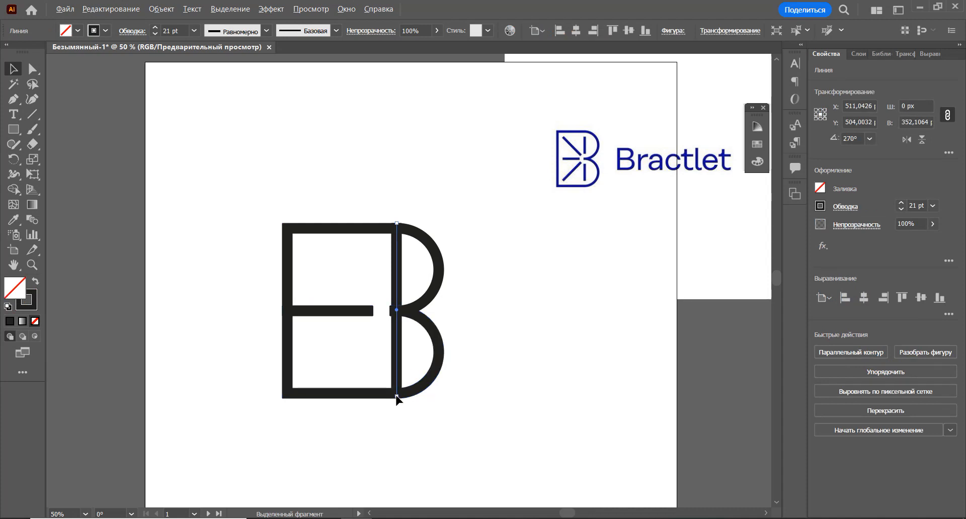
{"action": "left_click_drag", "start_coordinate": [395, 399], "coordinate": [399, 374]}
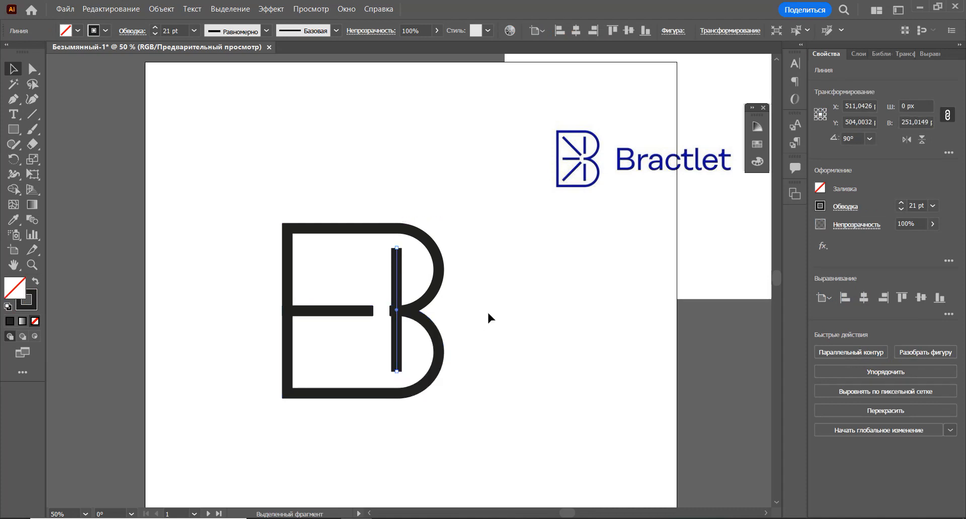
{"action": "left_click", "coordinate": [488, 309]}
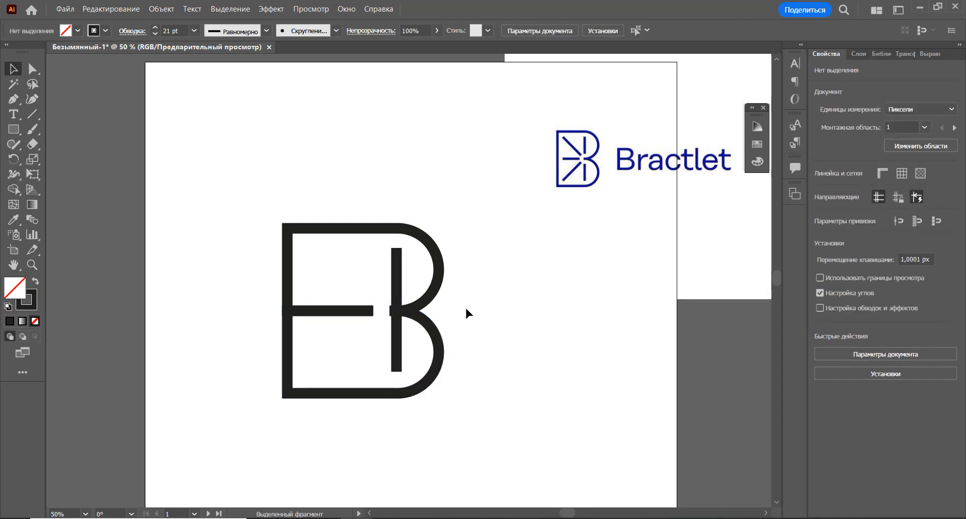
{"action": "left_click", "coordinate": [398, 359]}
{"action": "left_click_drag", "start_coordinate": [396, 371], "coordinate": [398, 379]}
{"action": "left_click", "coordinate": [487, 331]}
Step: Duplicate the vertical line in place, rotate the copy 45° clockwise, and extend its lower-left end to span about 223 by 223 px
{"action": "left_click", "coordinate": [397, 335]}
{"action": "key", "text": "ctrl+c"}
{"action": "key", "text": "ctrl+f"}
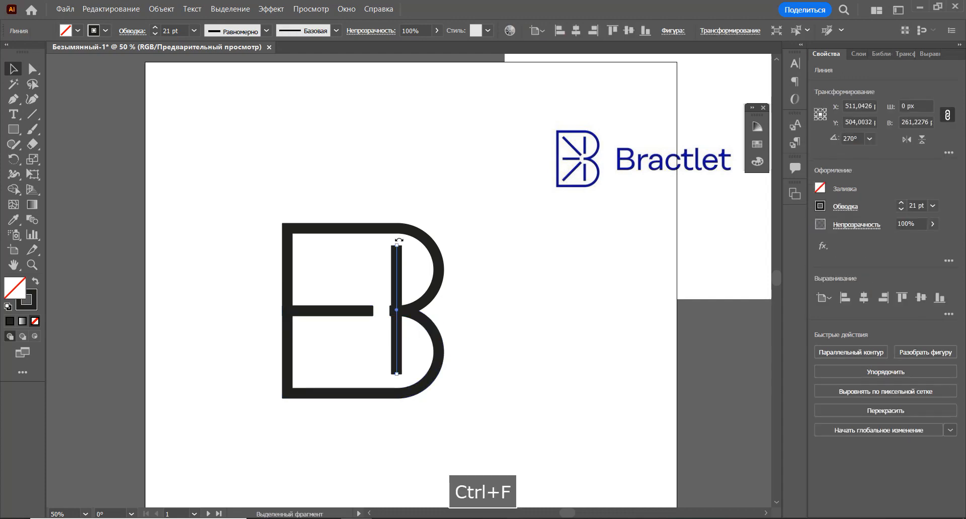
{"action": "left_click_drag", "start_coordinate": [399, 240], "coordinate": [460, 266]}
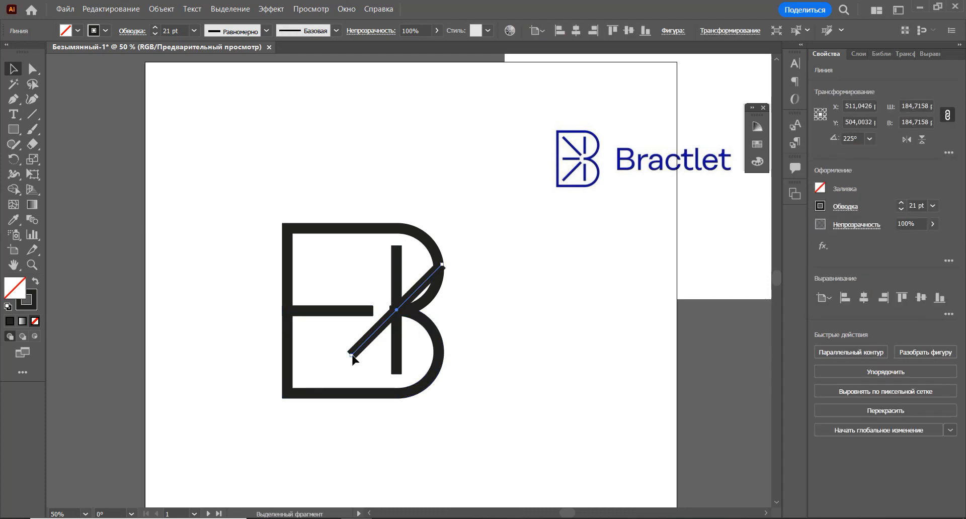
{"action": "left_click_drag", "start_coordinate": [352, 356], "coordinate": [331, 375]}
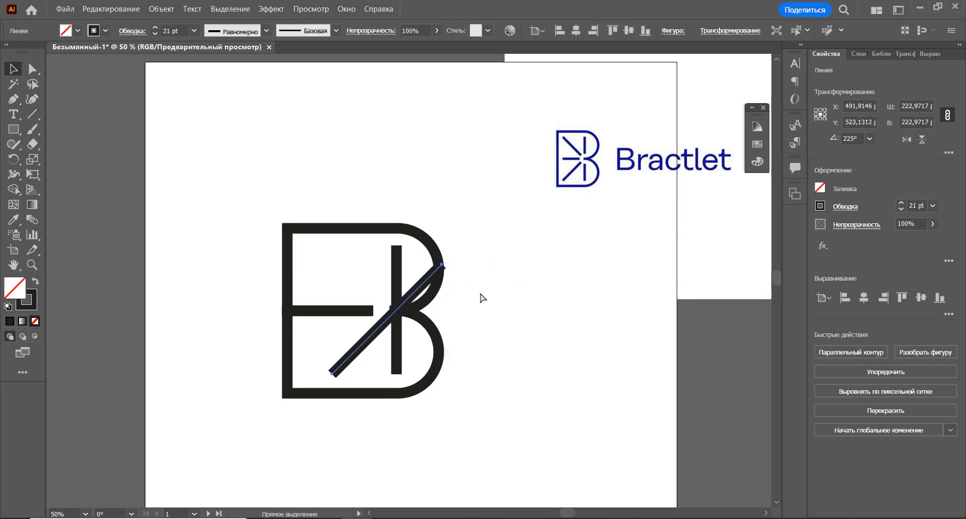
Step: Duplicate the diagonal line in place and rotate the copy 90° to form a cross
{"action": "key", "text": "ctrl+c"}
{"action": "key", "text": "ctrl+f"}
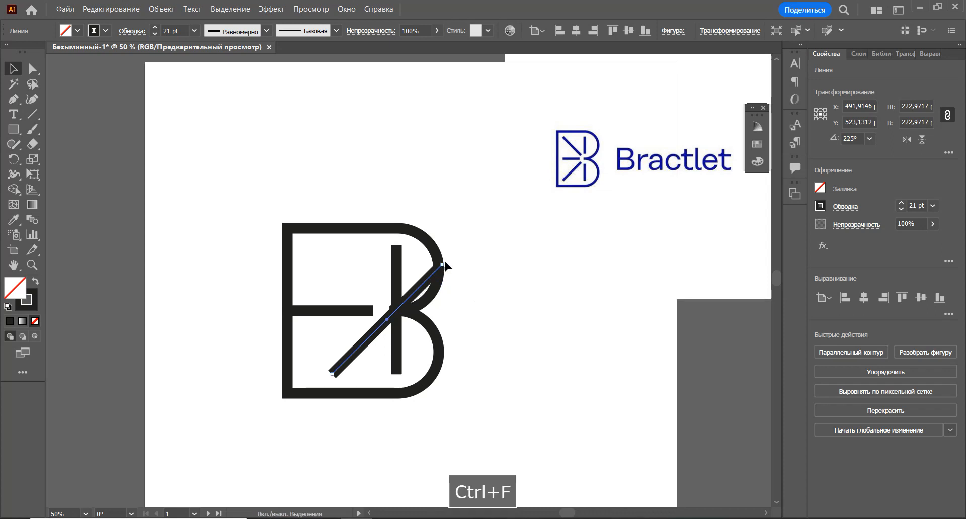
{"action": "left_click_drag", "start_coordinate": [444, 263], "coordinate": [456, 386]}
{"action": "left_click", "coordinate": [481, 299]}
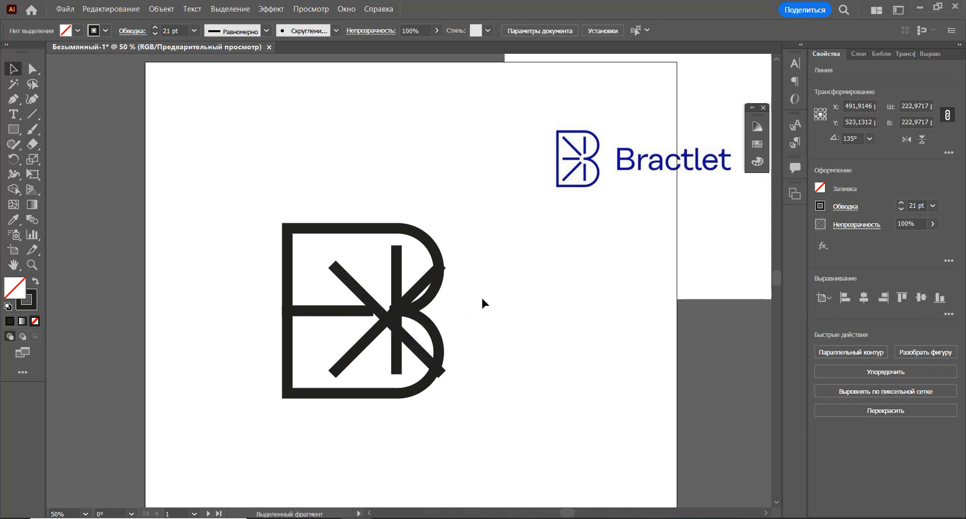
Step: Copy the vertical line to near the B's left edge and extend it to the B's upper and lower bars
{"action": "left_click", "coordinate": [291, 294]}
{"action": "left_click", "coordinate": [510, 294]}
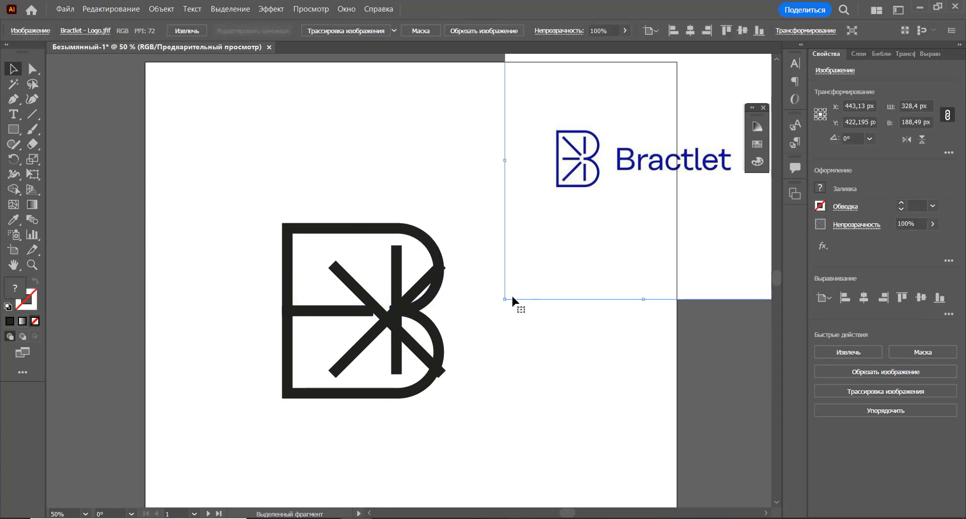
{"action": "left_click_drag", "start_coordinate": [397, 319], "coordinate": [311, 311]}
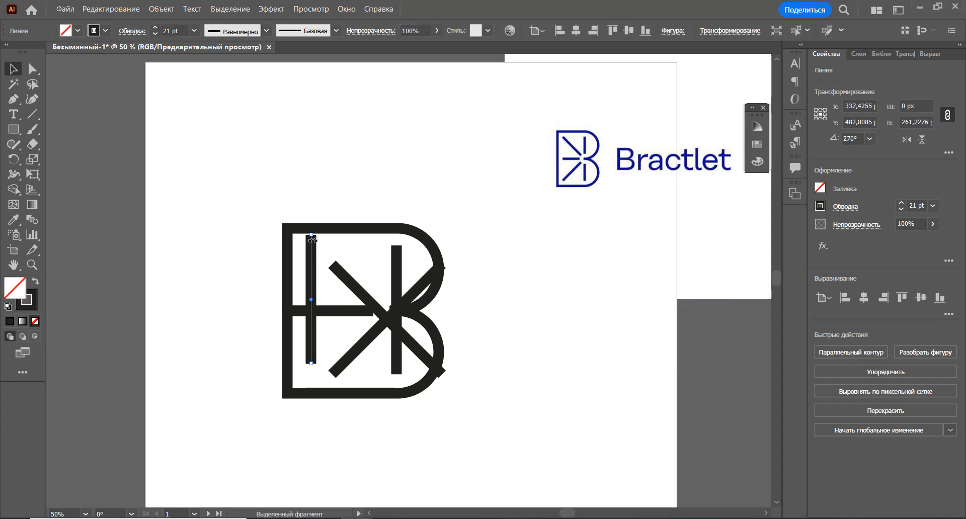
{"action": "left_click_drag", "start_coordinate": [312, 235], "coordinate": [311, 229]}
{"action": "left_click_drag", "start_coordinate": [310, 365], "coordinate": [310, 393]}
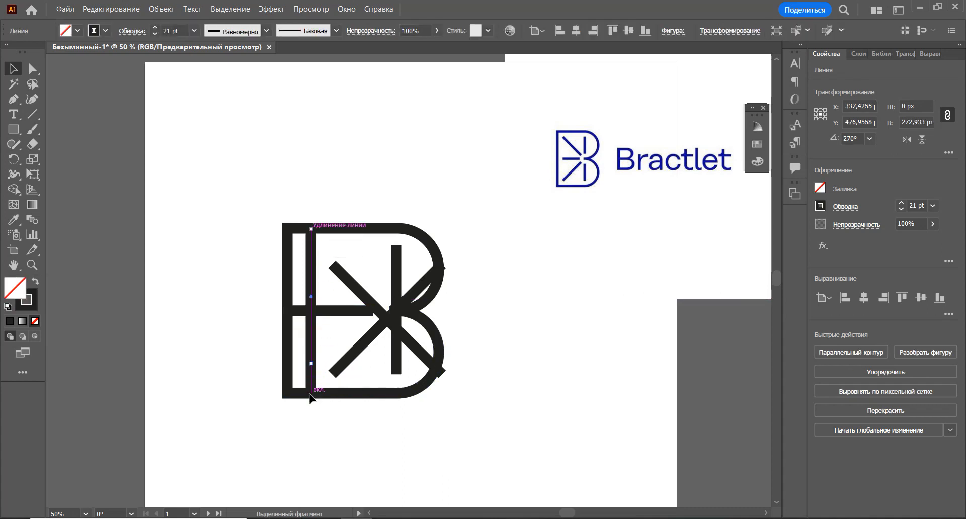
Step: Move the falling diagonal line straight up so it crosses the rising diagonal over the vertical line
{"action": "left_click", "coordinate": [387, 320]}
{"action": "double_click", "coordinate": [380, 324], "text": "shift"}
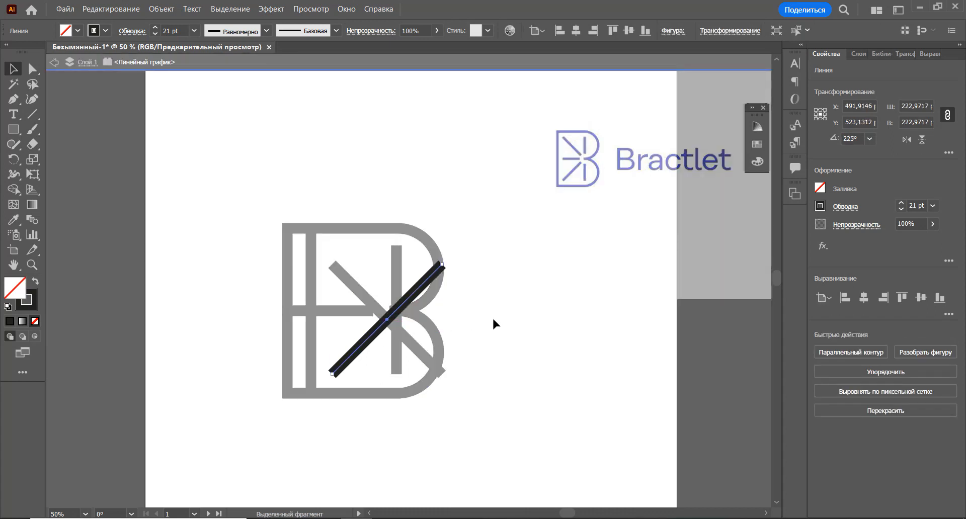
{"action": "double_click", "coordinate": [466, 316]}
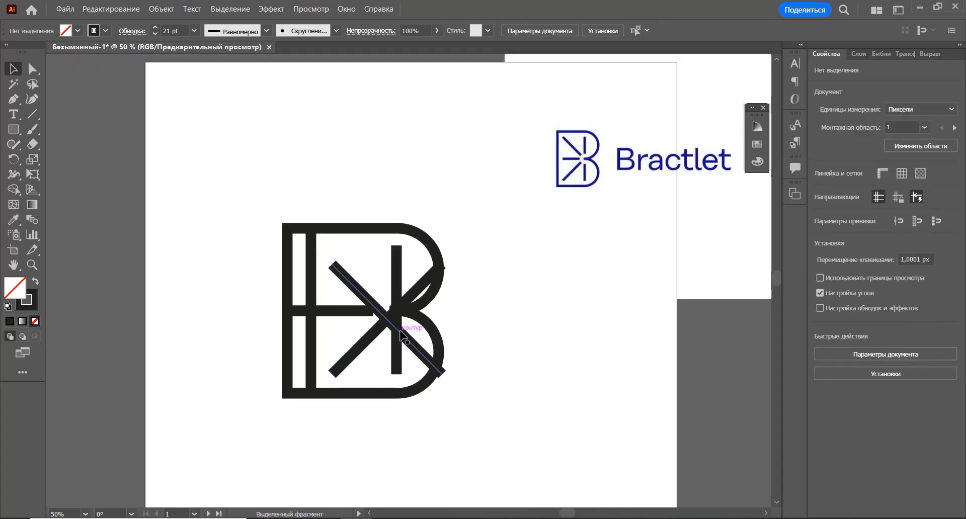
{"action": "left_click_drag", "start_coordinate": [403, 336], "coordinate": [405, 317]}
{"action": "left_click", "coordinate": [483, 308]}
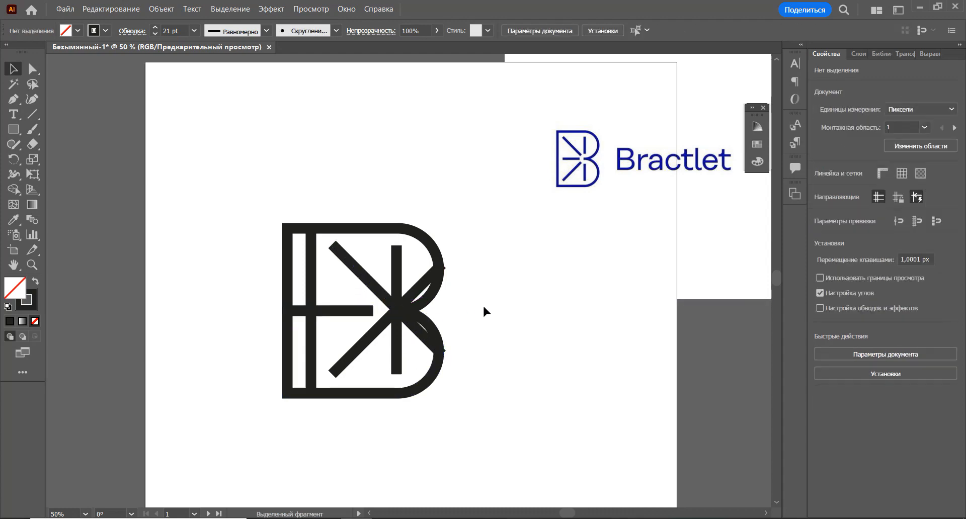
Step: Centre the falling diagonal on the midpoint of the inner vertical line and extend its upper-left end slightly
{"action": "key", "text": "space"}
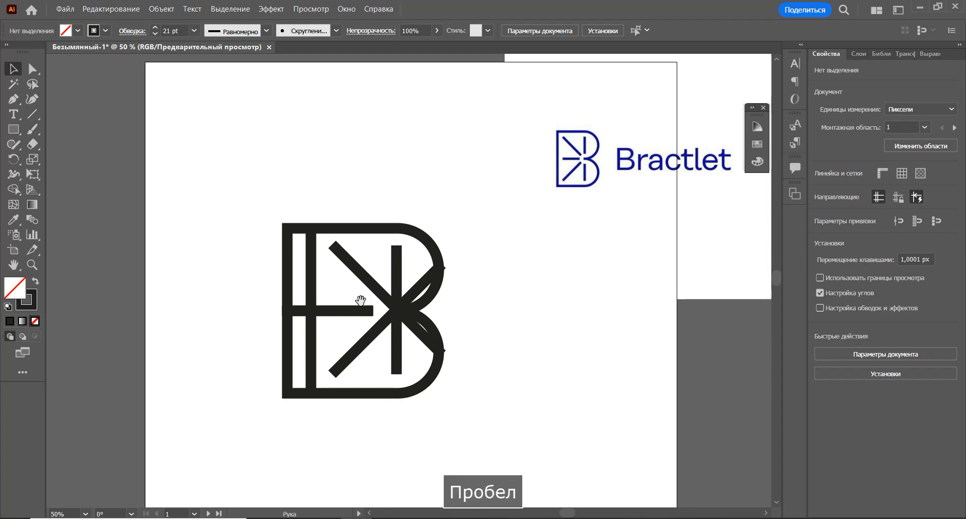
{"action": "scroll", "coordinate": [388, 307], "scroll_direction": "up", "scroll_amount": 2}
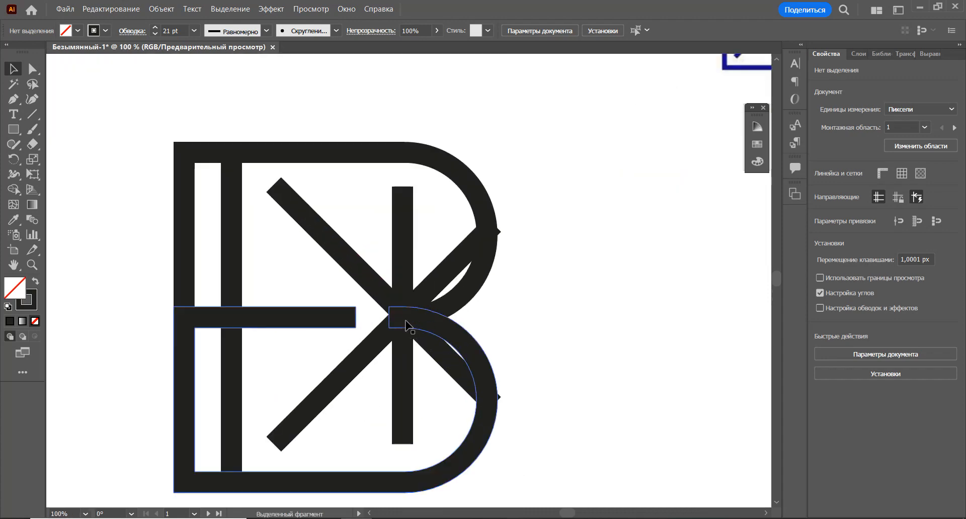
{"action": "left_click_drag", "start_coordinate": [388, 307], "coordinate": [399, 317]}
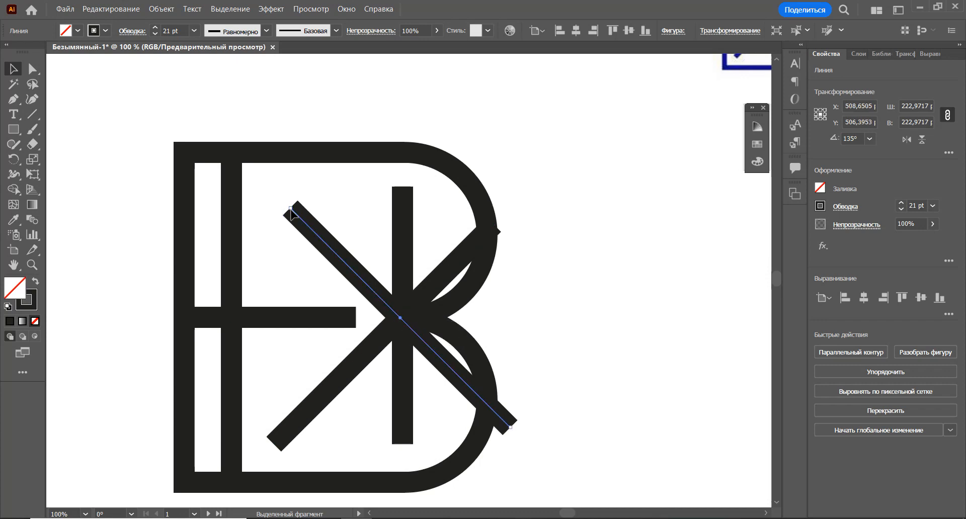
{"action": "left_click_drag", "start_coordinate": [291, 210], "coordinate": [279, 193]}
{"action": "left_click", "coordinate": [539, 243]}
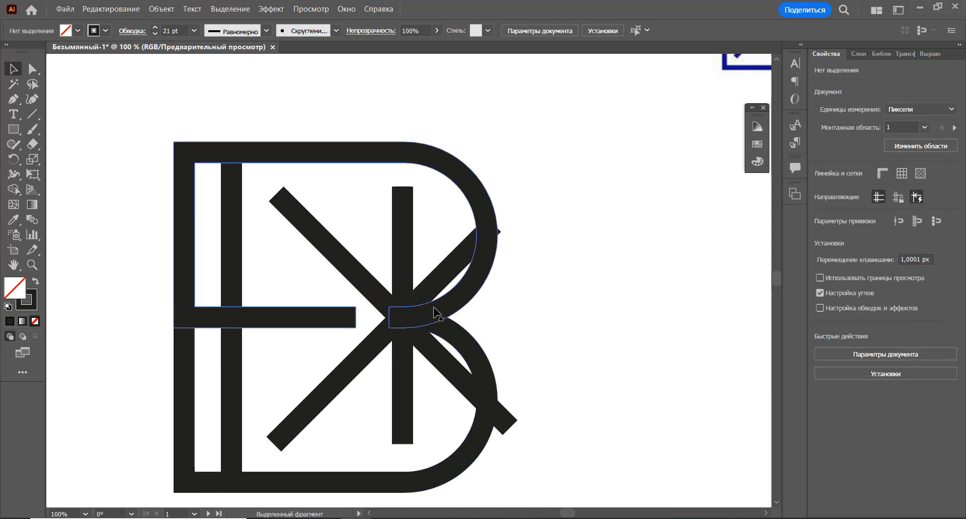
Step: Move the left vertical line closer to the B's left edge and centre it vertically on the middle bar
{"action": "scroll", "coordinate": [434, 313], "scroll_direction": "down", "scroll_amount": 1}
{"action": "key", "text": "space"}
{"action": "left_click_drag", "start_coordinate": [487, 326], "coordinate": [481, 330]}
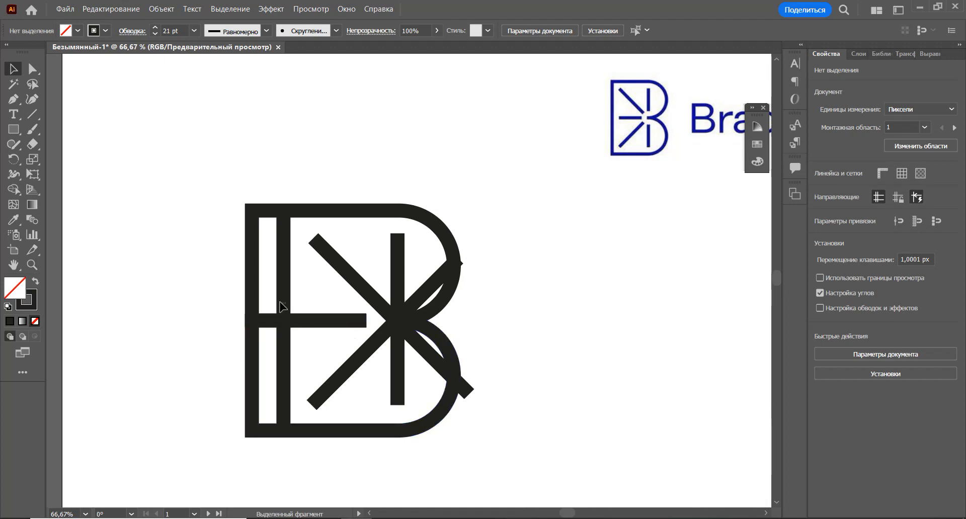
{"action": "left_click_drag", "start_coordinate": [282, 307], "coordinate": [272, 292]}
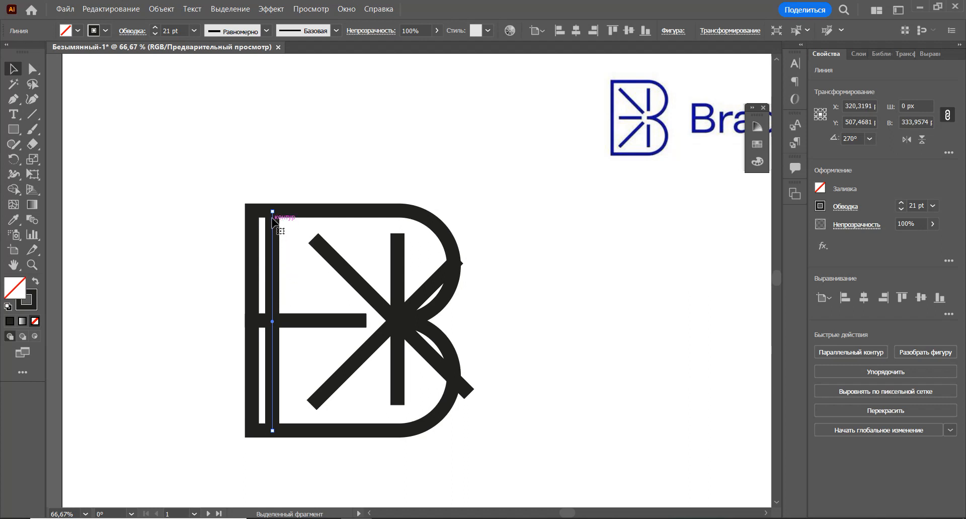
{"action": "key", "text": "space"}
{"action": "left_click_drag", "start_coordinate": [500, 274], "coordinate": [500, 301]}
{"action": "key", "text": "space"}
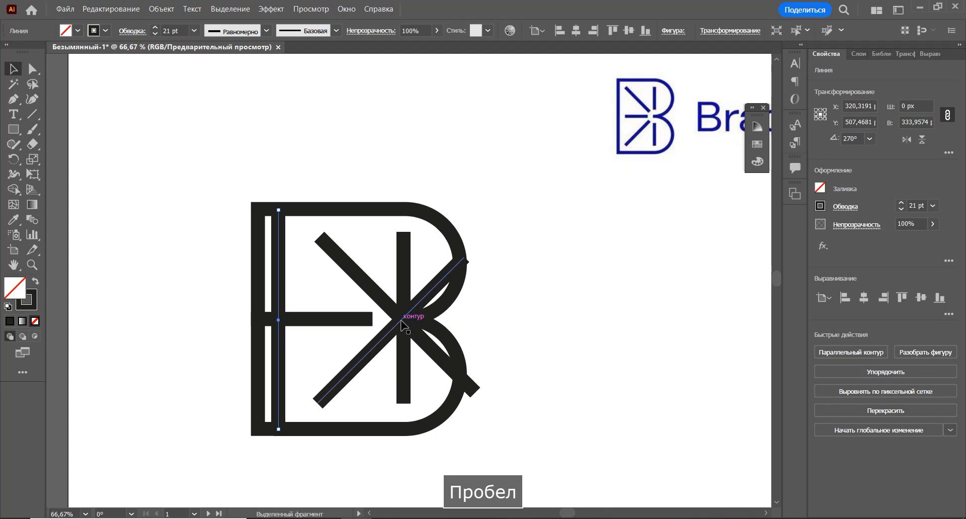
Step: Select all parts of the B symbol and expand them into filled shapes
{"action": "left_click_drag", "start_coordinate": [237, 169], "coordinate": [507, 439]}
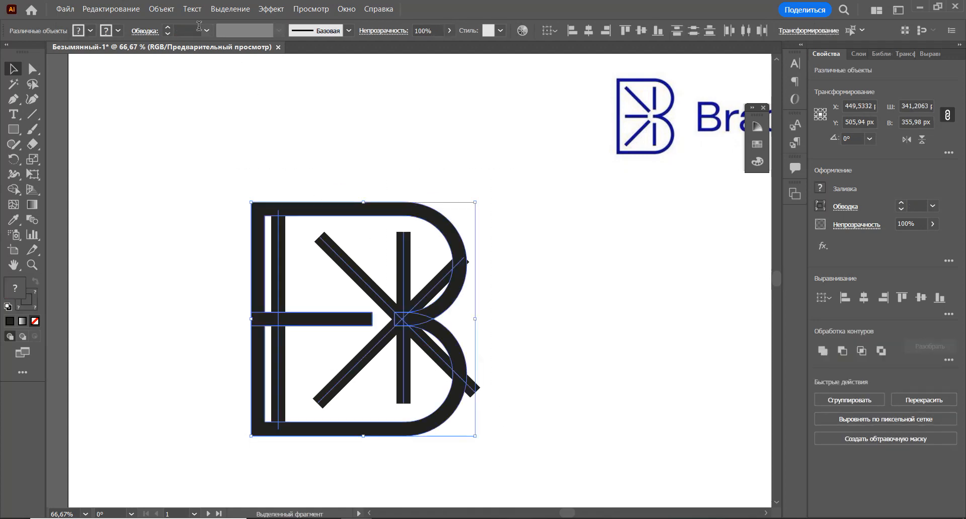
{"action": "left_click", "coordinate": [161, 9]}
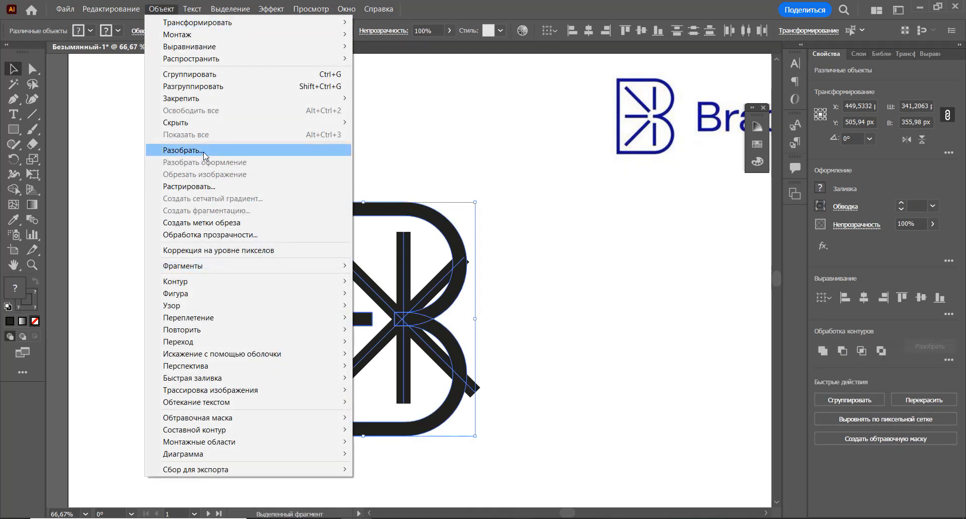
{"action": "left_click", "coordinate": [203, 150]}
{"action": "left_click", "coordinate": [451, 336]}
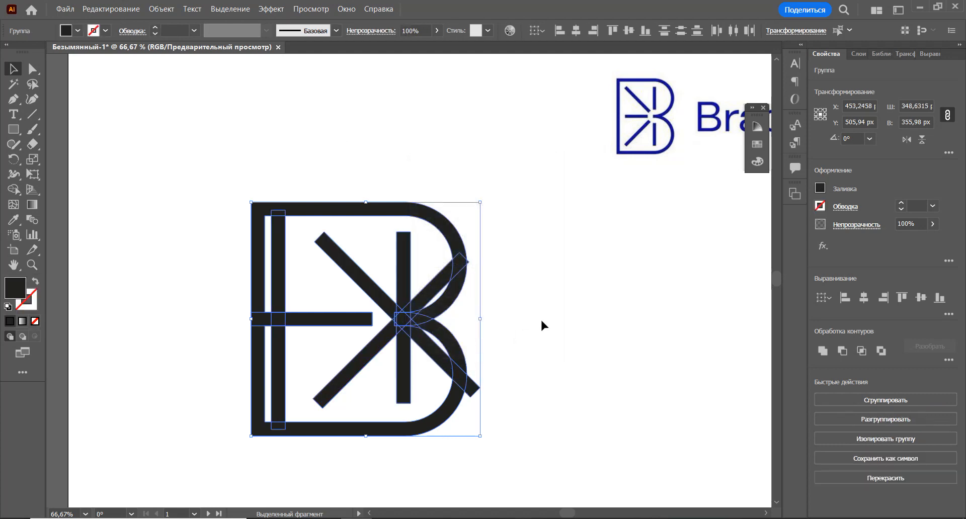
{"action": "left_click", "coordinate": [539, 322]}
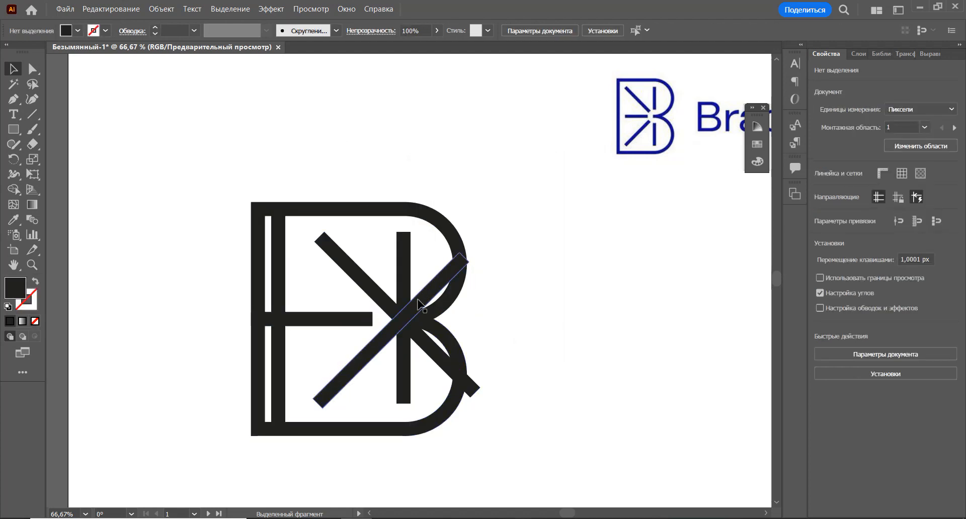
Step: Stretch the left vertical bar symmetrically to about 377 px high so it protrudes past the B's upper and lower bars
{"action": "left_click", "coordinate": [340, 321]}
{"action": "left_click", "coordinate": [458, 300]}
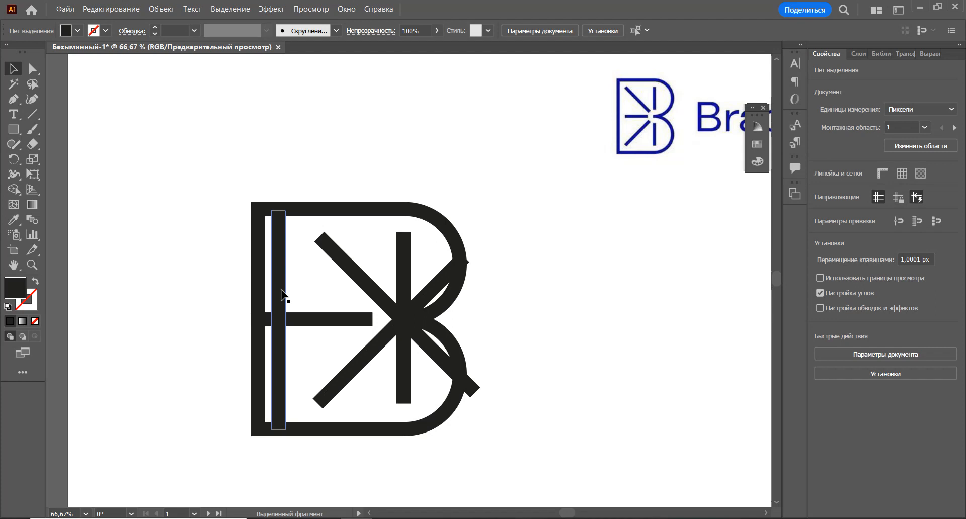
{"action": "left_click_drag", "start_coordinate": [231, 176], "coordinate": [463, 418]}
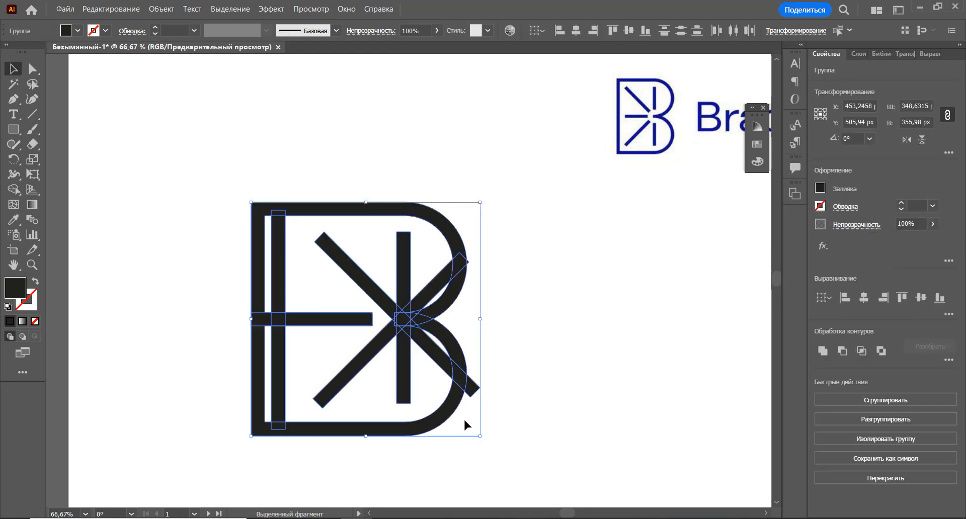
{"action": "left_click", "coordinate": [304, 235]}
{"action": "left_click", "coordinate": [278, 221]}
{"action": "left_click_drag", "start_coordinate": [278, 211], "coordinate": [278, 197]}
Step: Use the Shape Builder on all the shapes to remove the pieces outside the vertical bar and its protruding upper end
{"action": "left_click_drag", "start_coordinate": [219, 181], "coordinate": [533, 447]}
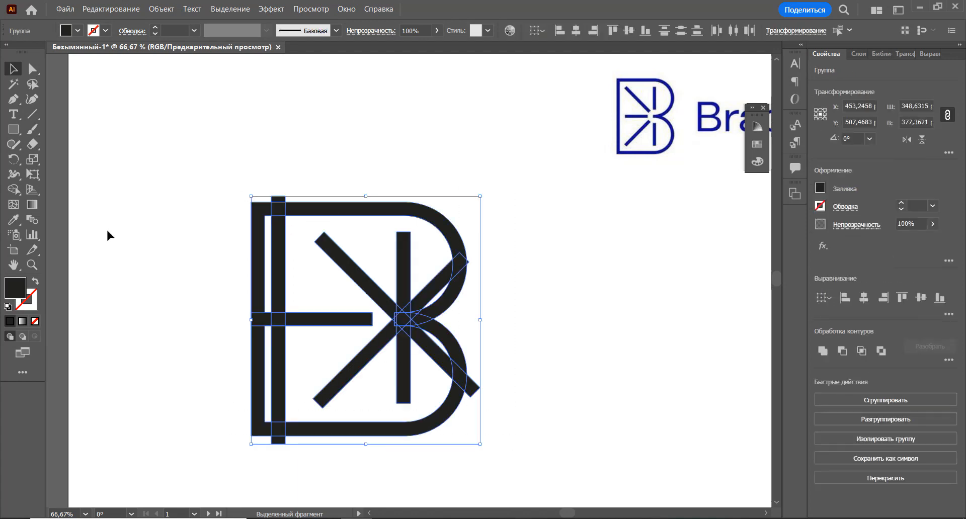
{"action": "left_click", "coordinate": [20, 190]}
{"action": "left_click", "coordinate": [255, 297], "text": "alt"}
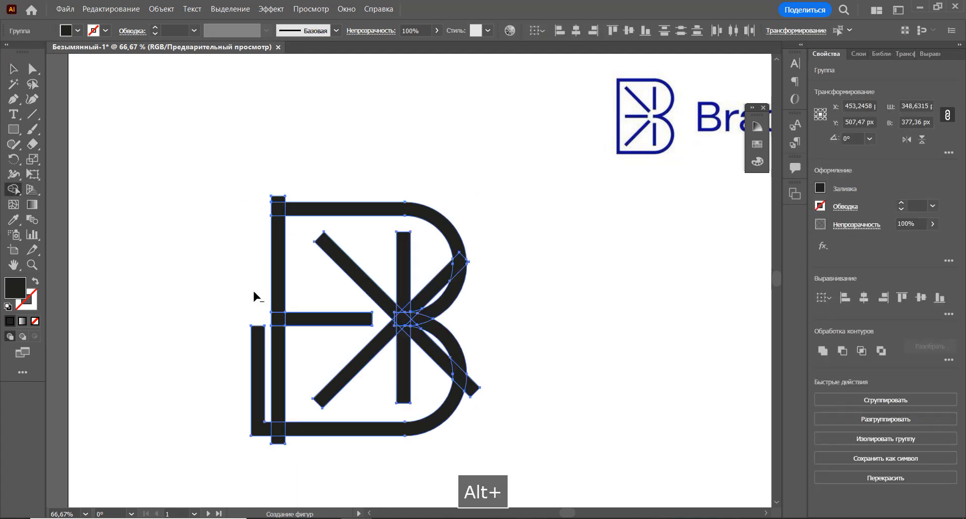
{"action": "left_click", "coordinate": [259, 345], "text": "alt"}
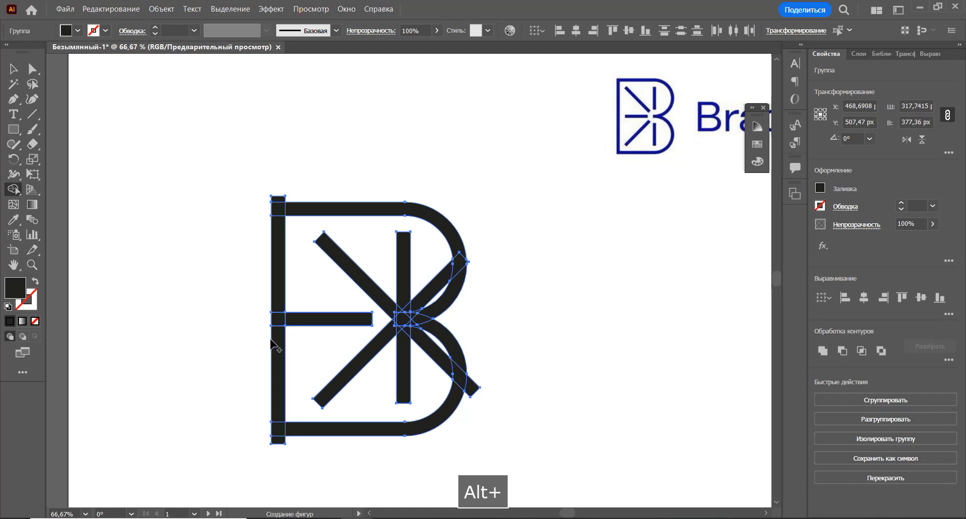
{"action": "left_click", "coordinate": [282, 202], "text": "alt"}
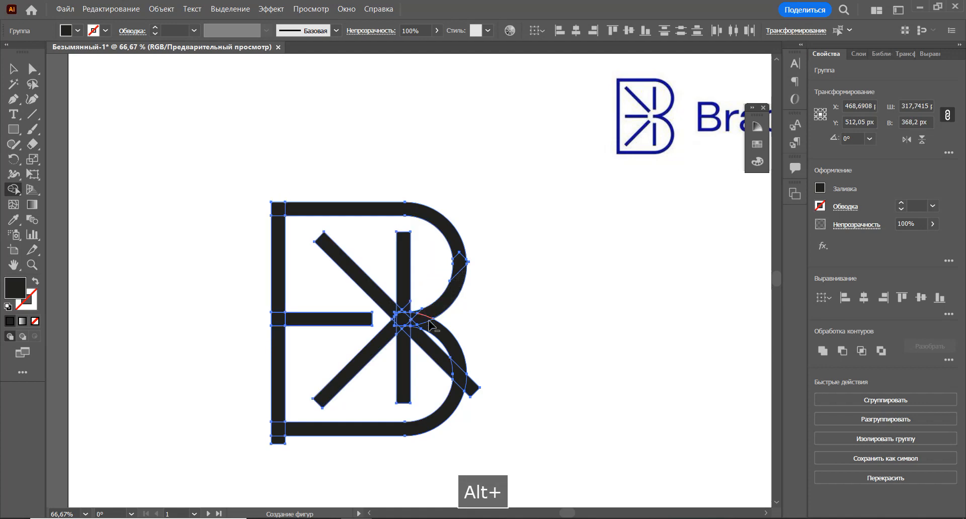
Step: Remove the diagonal ends that stick out past the B's two bowls with the Shape Builder
{"action": "scroll", "coordinate": [430, 326], "scroll_direction": "up", "scroll_amount": 3, "text": "alt"}
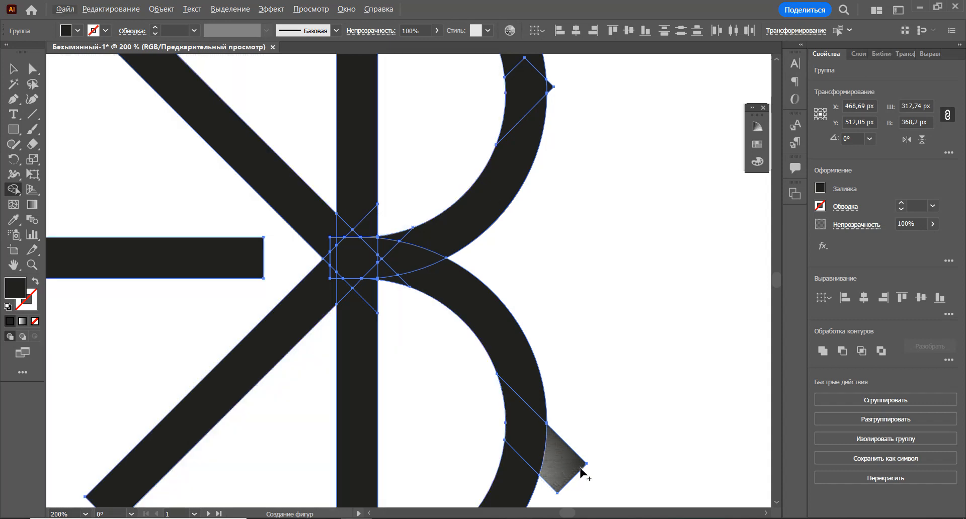
{"action": "left_click", "coordinate": [569, 456], "text": "alt"}
{"action": "scroll", "coordinate": [594, 383], "scroll_direction": "down", "scroll_amount": 1, "text": "alt"}
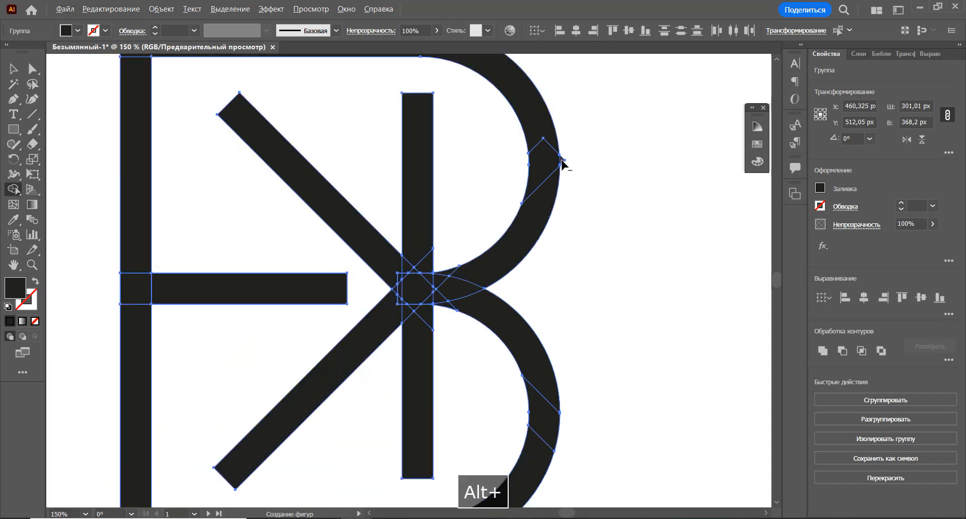
{"action": "left_click", "coordinate": [562, 161], "text": "alt"}
{"action": "scroll", "coordinate": [597, 264], "scroll_direction": "down", "scroll_amount": 2, "text": "alt"}
{"action": "left_click_drag", "start_coordinate": [595, 276], "coordinate": [532, 313]}
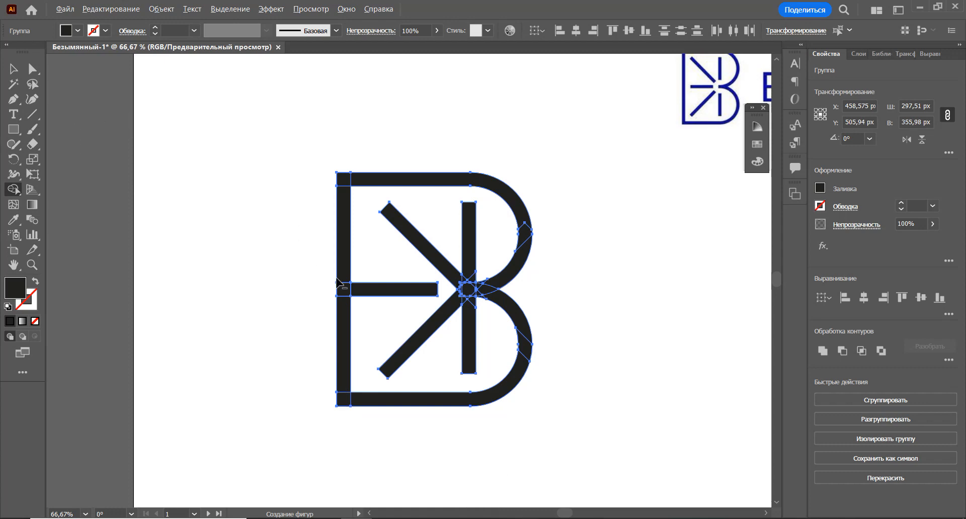
{"action": "left_click", "coordinate": [358, 291], "text": "alt"}
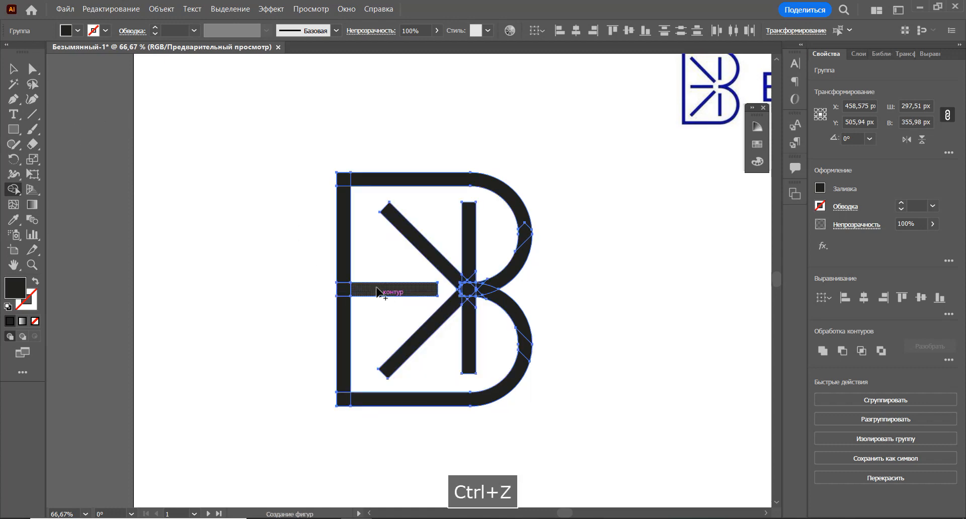
{"action": "left_click", "coordinate": [13, 69]}
{"action": "left_click", "coordinate": [300, 257]}
Step: Isolate the middle horizontal bar and shorten its left end to leave a gap about one stroke wide beside the stem
{"action": "key", "text": "space"}
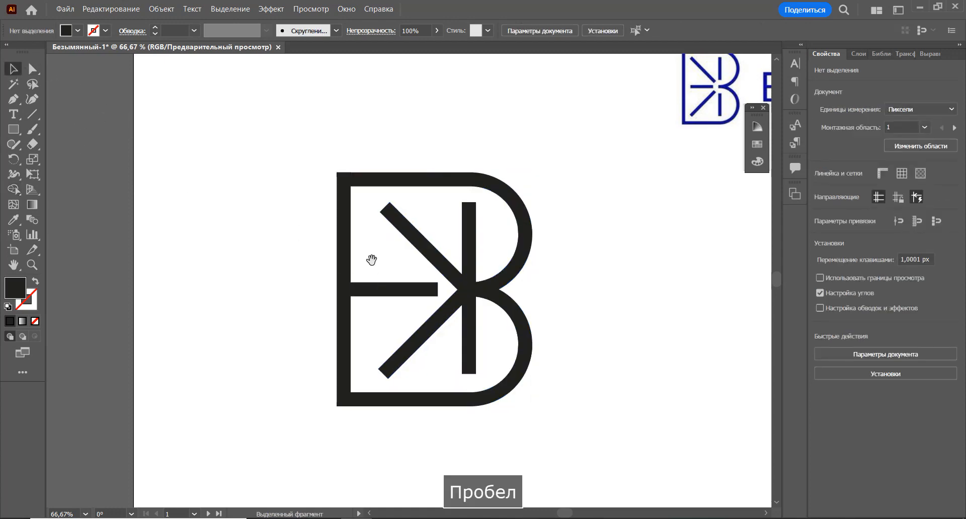
{"action": "left_click_drag", "start_coordinate": [371, 259], "coordinate": [358, 285]}
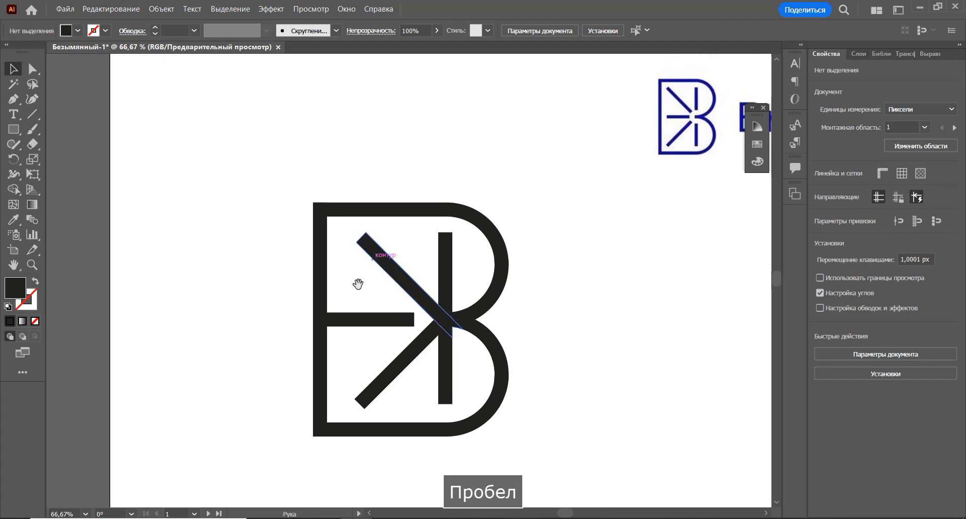
{"action": "scroll", "coordinate": [361, 286], "scroll_direction": "up", "scroll_amount": 1}
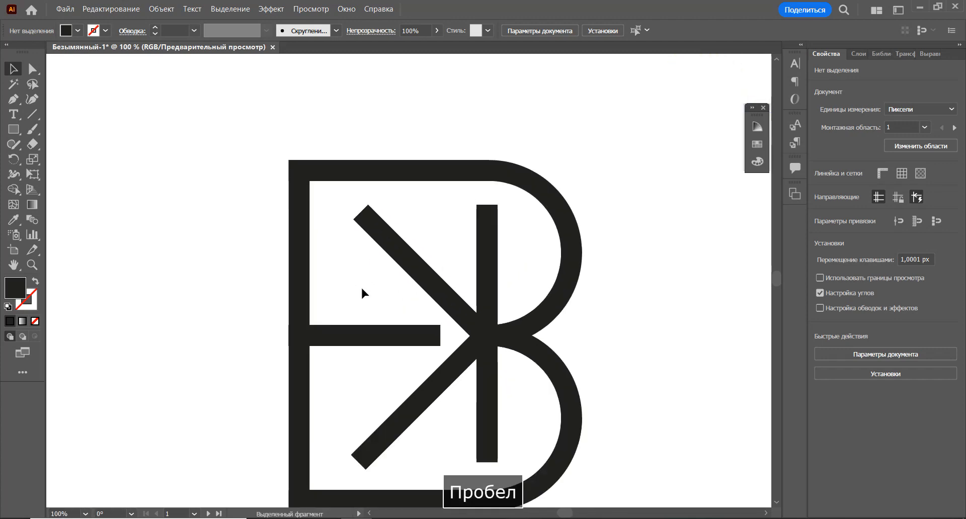
{"action": "left_click", "coordinate": [343, 333]}
{"action": "double_click", "coordinate": [360, 337]}
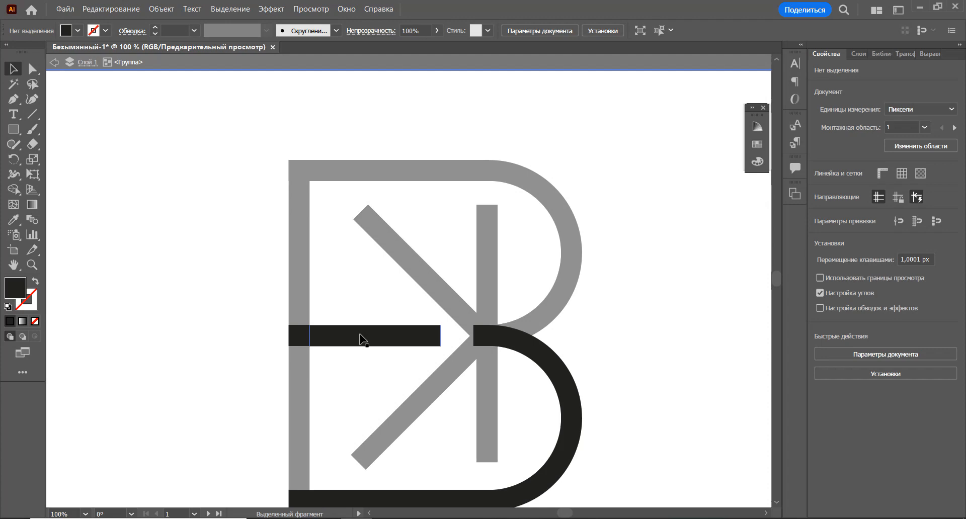
{"action": "left_click", "coordinate": [361, 337]}
{"action": "double_click", "coordinate": [362, 339]}
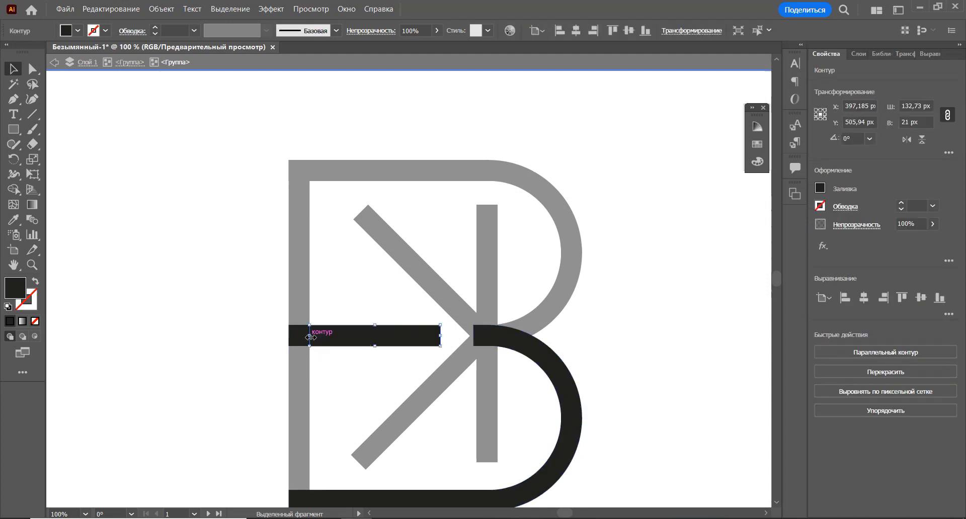
{"action": "left_click_drag", "start_coordinate": [310, 336], "coordinate": [332, 336]}
{"action": "left_click", "coordinate": [622, 312]}
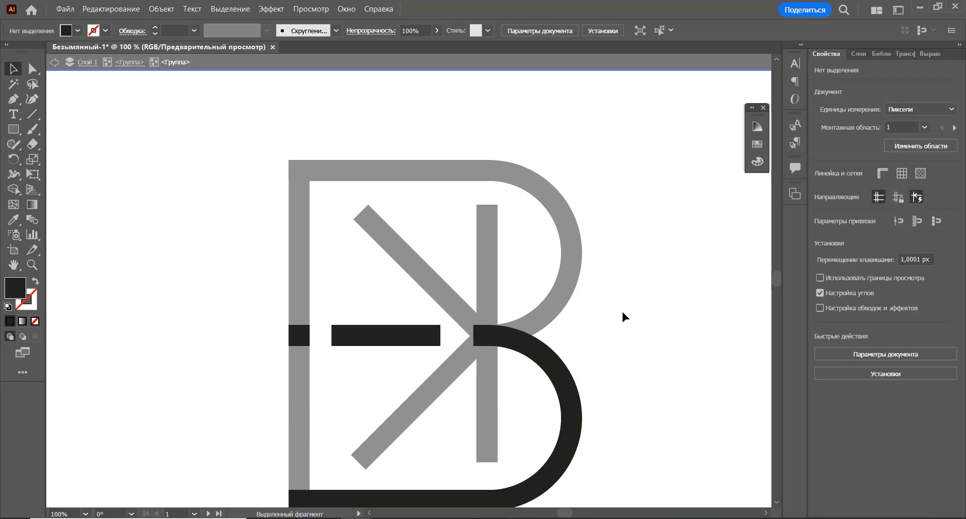
Step: Extend the middle bar's right end to the crossing of the other lines and leave isolation mode
{"action": "scroll", "coordinate": [621, 311], "scroll_direction": "down", "scroll_amount": 1}
{"action": "left_click_drag", "start_coordinate": [617, 301], "coordinate": [472, 314]}
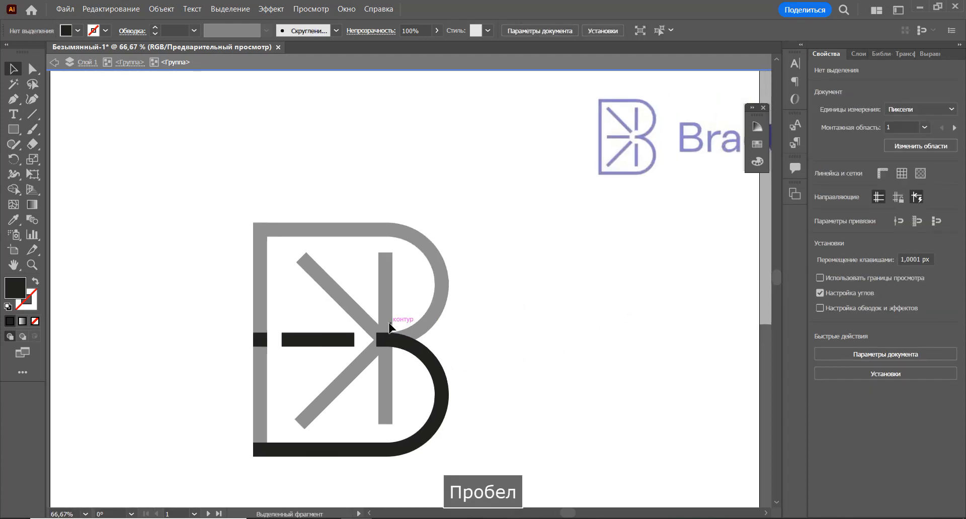
{"action": "scroll", "coordinate": [390, 325], "scroll_direction": "up", "scroll_amount": 1}
{"action": "left_click_drag", "start_coordinate": [319, 350], "coordinate": [374, 348]}
{"action": "double_click", "coordinate": [580, 320]}
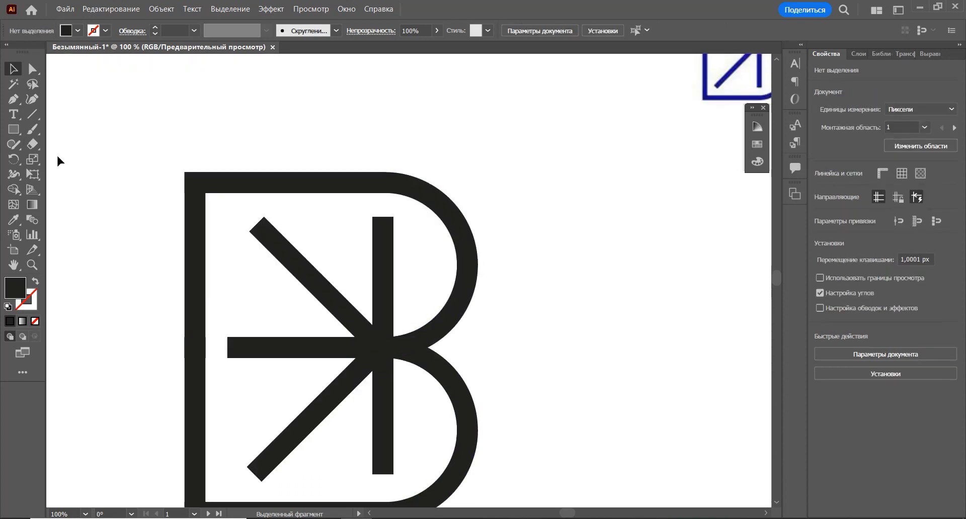
Step: Draw a circle about 61 px across centred on the crossing of the lines and enlarge it slightly about its centre
{"action": "left_click", "coordinate": [19, 135]}
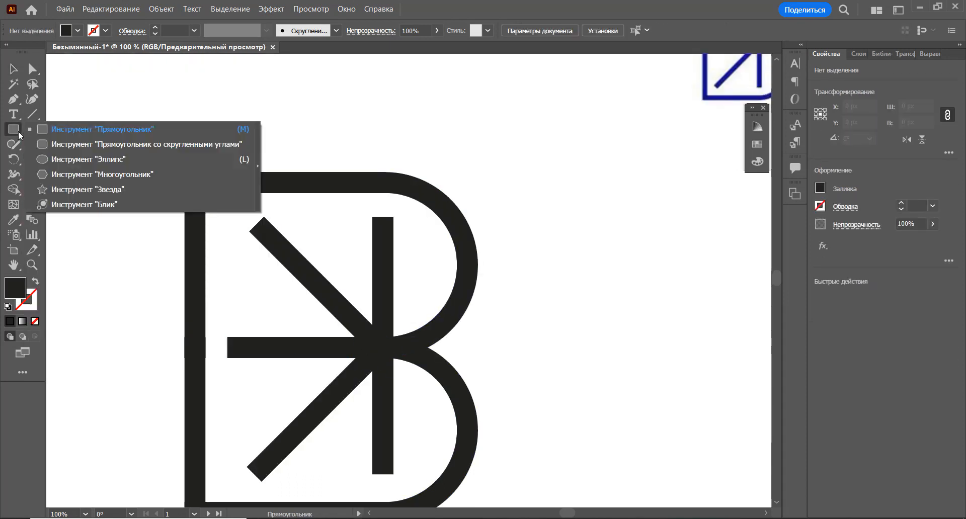
{"action": "left_click", "coordinate": [49, 161]}
{"action": "left_click_drag", "start_coordinate": [336, 312], "coordinate": [381, 349]}
{"action": "scroll", "coordinate": [412, 314], "scroll_direction": "down", "scroll_amount": 1}
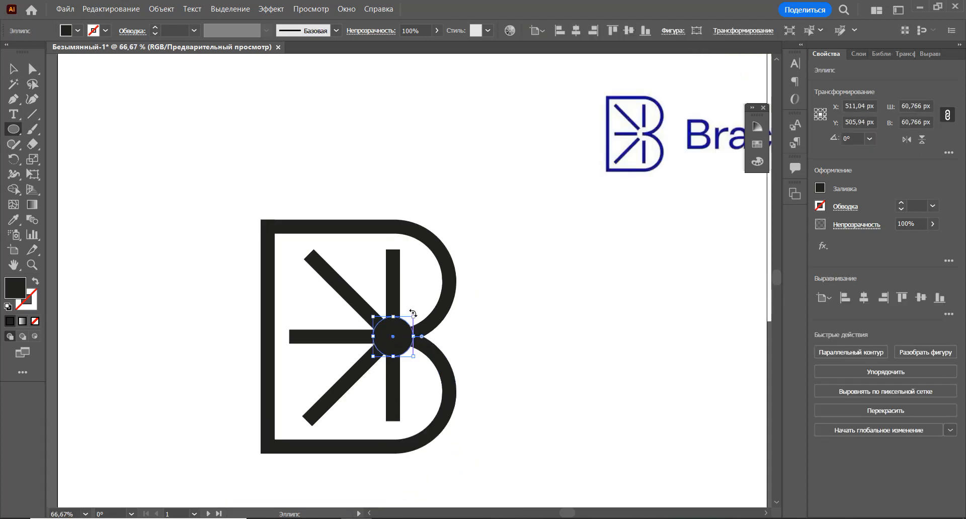
{"action": "scroll", "coordinate": [393, 335], "scroll_direction": "up", "scroll_amount": 1}
{"action": "left_click_drag", "start_coordinate": [365, 337], "coordinate": [361, 338]}
Step: Cut the circle out at the lines' crossing with the Shape Builder, keeping the piece that joins the B's two bowls
{"action": "left_click", "coordinate": [12, 73]}
{"action": "left_click_drag", "start_coordinate": [307, 113], "coordinate": [543, 472]}
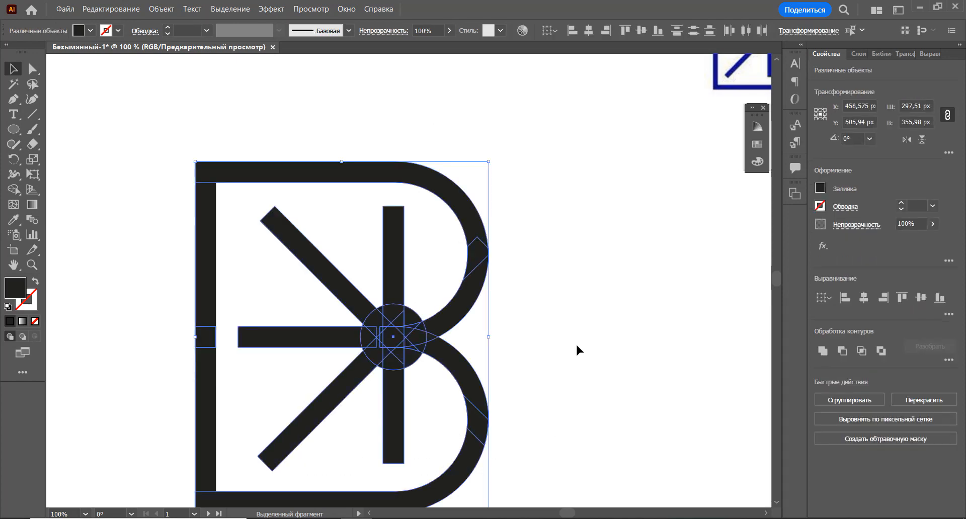
{"action": "scroll", "coordinate": [576, 346], "scroll_direction": "down", "scroll_amount": 1, "text": "alt"}
{"action": "scroll", "coordinate": [536, 340], "scroll_direction": "up", "scroll_amount": 1, "text": "alt"}
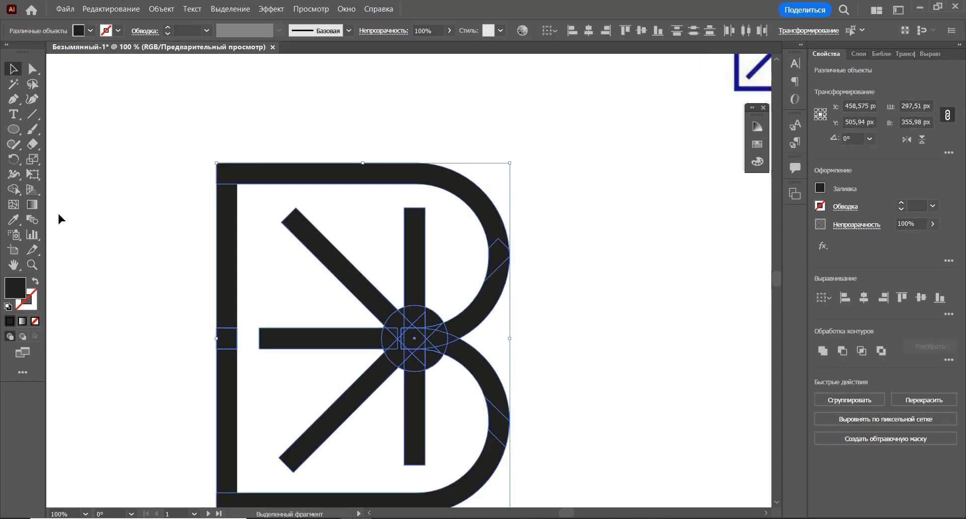
{"action": "left_click", "coordinate": [14, 189]}
{"action": "scroll", "coordinate": [398, 289], "scroll_direction": "up", "scroll_amount": 2, "text": "alt"}
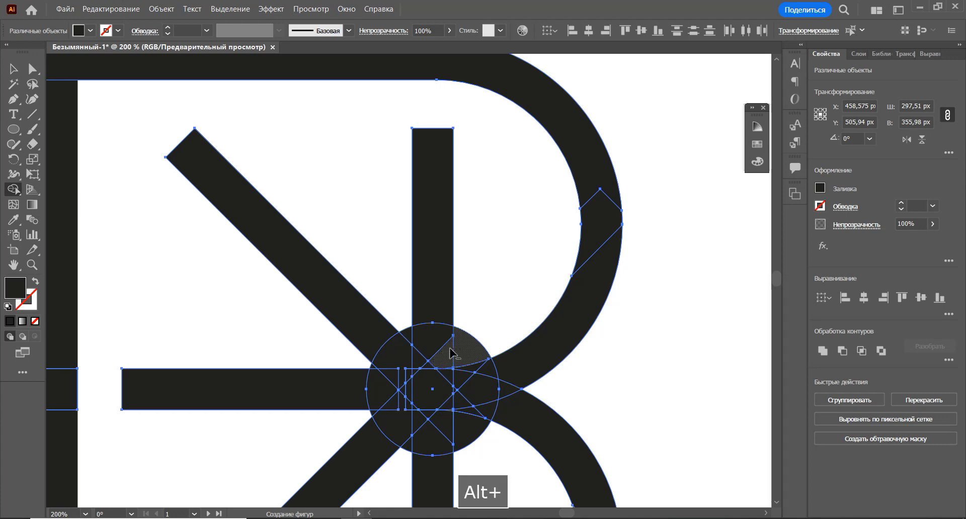
{"action": "mouse_move", "coordinate": [451, 352]}
{"action": "left_mouse_down"}
{"action": "mouse_move", "coordinate": [409, 355]}
{"action": "mouse_move", "coordinate": [421, 355]}
{"action": "mouse_move", "coordinate": [407, 339]}
{"action": "mouse_move", "coordinate": [384, 391]}
{"action": "mouse_move", "coordinate": [374, 370]}
{"action": "mouse_move", "coordinate": [392, 408]}
{"action": "mouse_move", "coordinate": [400, 390]}
{"action": "mouse_move", "coordinate": [436, 418]}
{"action": "mouse_move", "coordinate": [421, 416]}
{"action": "mouse_move", "coordinate": [468, 430]}
{"action": "left_mouse_up"}
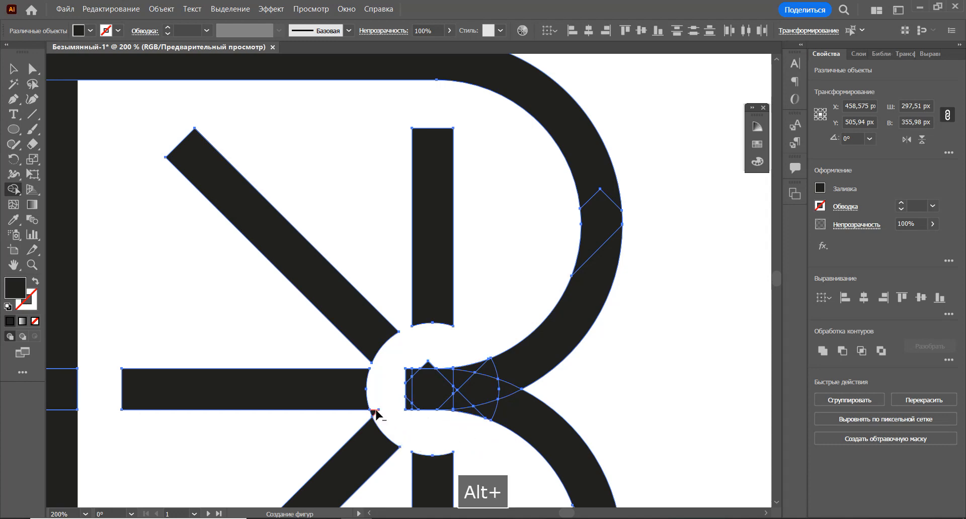
{"action": "scroll", "coordinate": [547, 281], "scroll_direction": "down", "scroll_amount": 3}
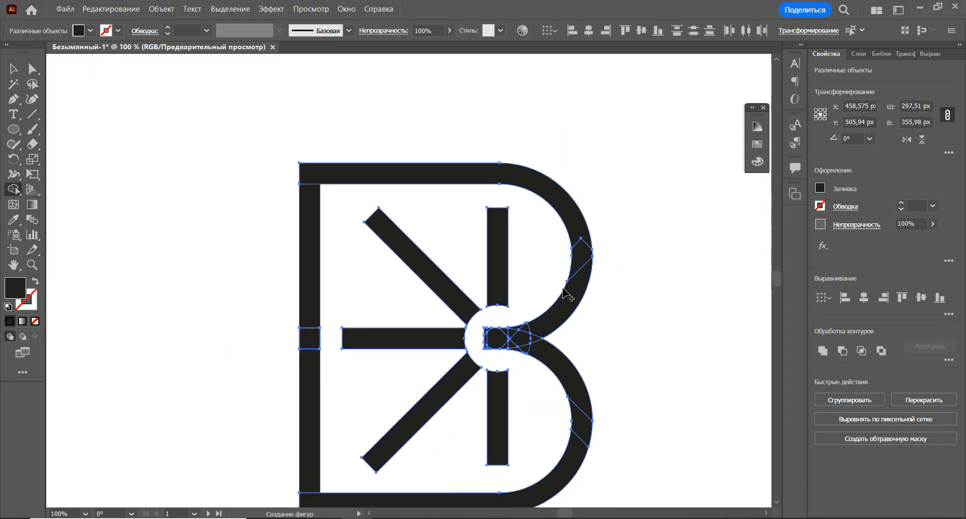
Step: Select all pieces of the B symbol and unite them with the Pathfinder
{"action": "key", "text": "v"}
{"action": "left_click", "coordinate": [264, 126]}
{"action": "key", "text": "space"}
{"action": "left_click_drag", "start_coordinate": [320, 158], "coordinate": [532, 416]}
{"action": "scroll", "coordinate": [332, 154], "scroll_direction": "down", "scroll_amount": 1}
{"action": "left_click", "coordinate": [823, 351]}
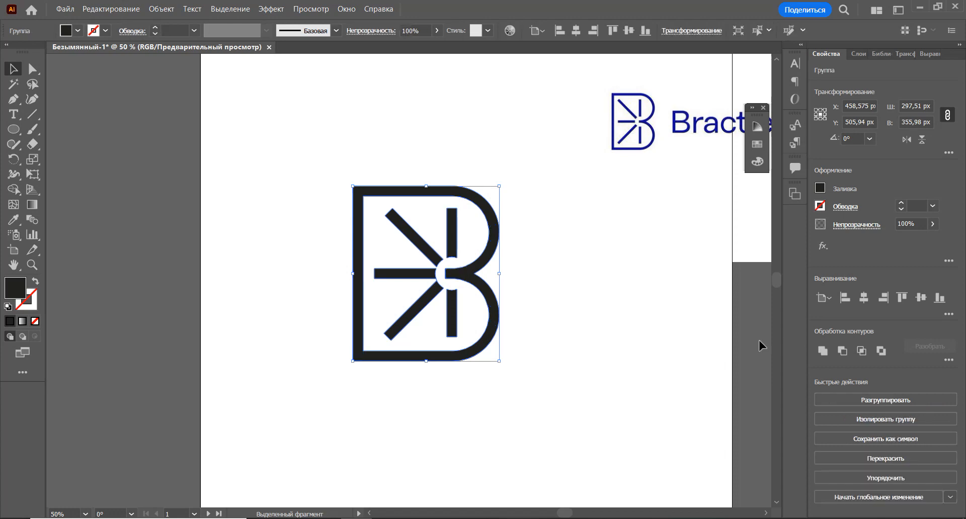
{"action": "left_click", "coordinate": [524, 302]}
Step: Clean up the inner ends of the middle bar and diagonals around the round gap with the Shape Builder
{"action": "scroll", "coordinate": [451, 286], "scroll_direction": "up", "scroll_amount": 5}
{"action": "scroll", "coordinate": [443, 283], "scroll_direction": "down", "scroll_amount": 4}
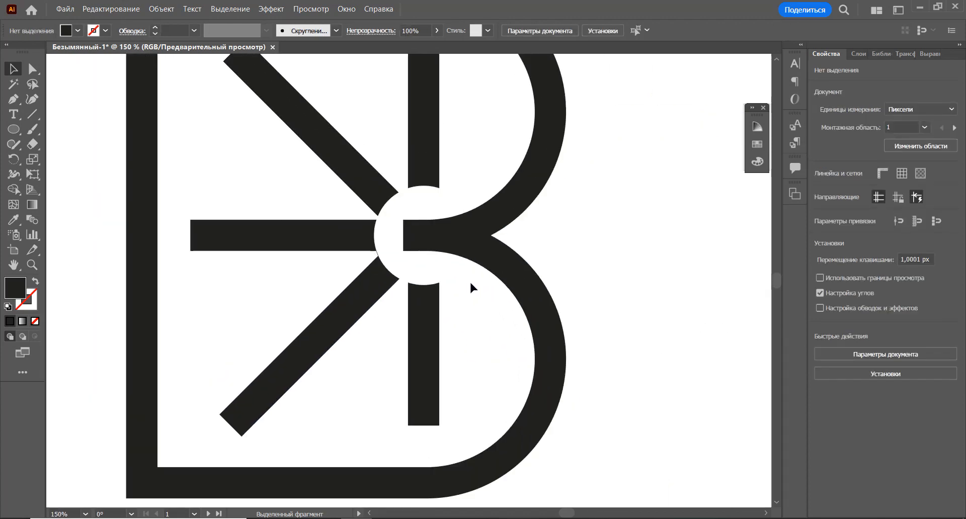
{"action": "left_click_drag", "start_coordinate": [287, 129], "coordinate": [605, 403]}
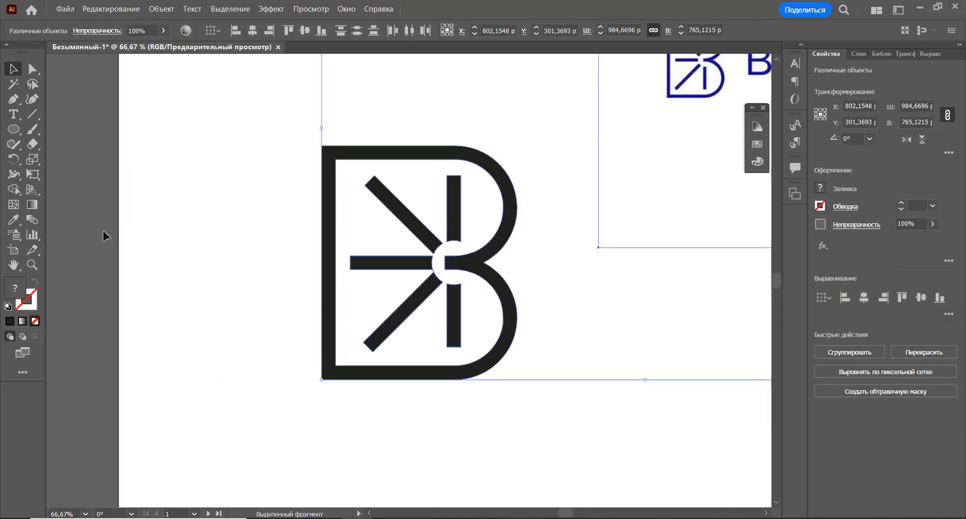
{"action": "left_click", "coordinate": [15, 193]}
{"action": "scroll", "coordinate": [485, 286], "scroll_direction": "up", "scroll_amount": 3}
{"action": "scroll", "coordinate": [364, 207], "scroll_direction": "up", "scroll_amount": 3}
{"action": "left_click_drag", "start_coordinate": [252, 272], "coordinate": [302, 291]}
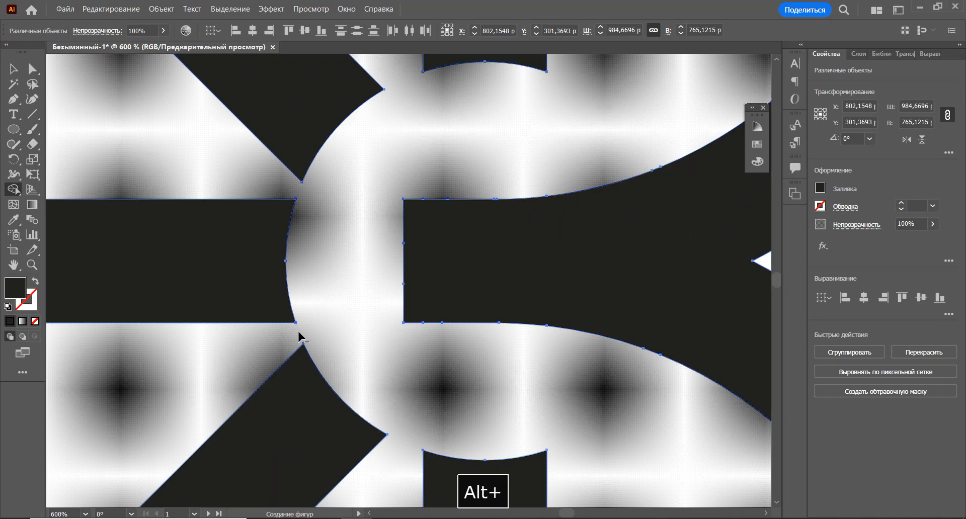
{"action": "scroll", "coordinate": [344, 327], "scroll_direction": "down", "scroll_amount": 3}
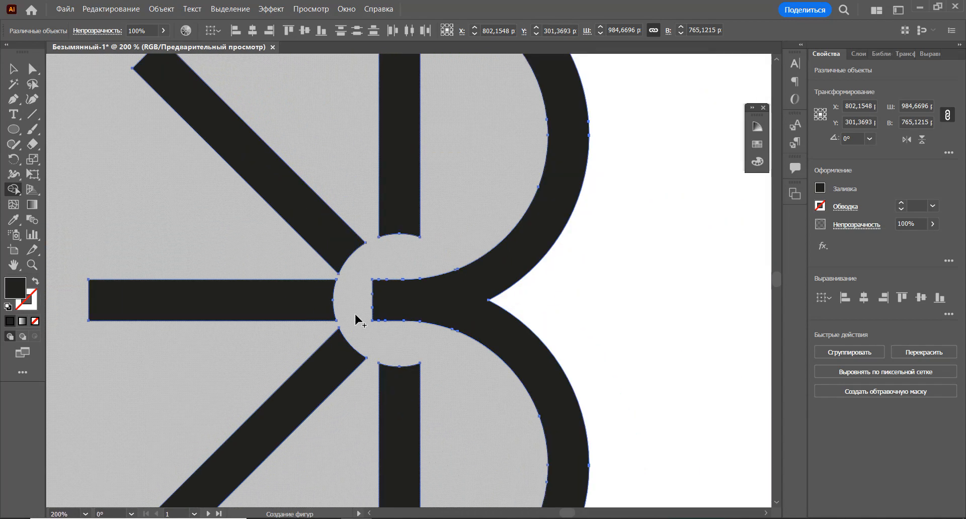
{"action": "left_click", "coordinate": [13, 69]}
{"action": "left_click", "coordinate": [198, 207]}
Step: Recolour the whole B symbol with the dark blue sampled from the reference logo
{"action": "scroll", "coordinate": [197, 207], "scroll_direction": "down", "scroll_amount": 2}
{"action": "left_click_drag", "start_coordinate": [209, 215], "coordinate": [261, 226]}
{"action": "scroll", "coordinate": [397, 243], "scroll_direction": "down", "scroll_amount": 1}
{"action": "scroll", "coordinate": [476, 228], "scroll_direction": "down", "scroll_amount": 1}
{"action": "left_click_drag", "start_coordinate": [476, 228], "coordinate": [483, 279]}
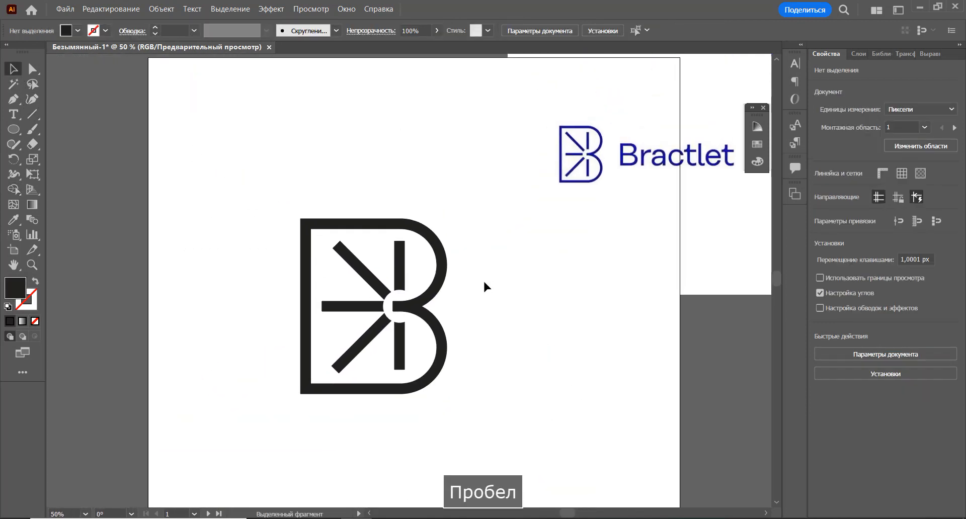
{"action": "left_click_drag", "start_coordinate": [264, 157], "coordinate": [497, 406]}
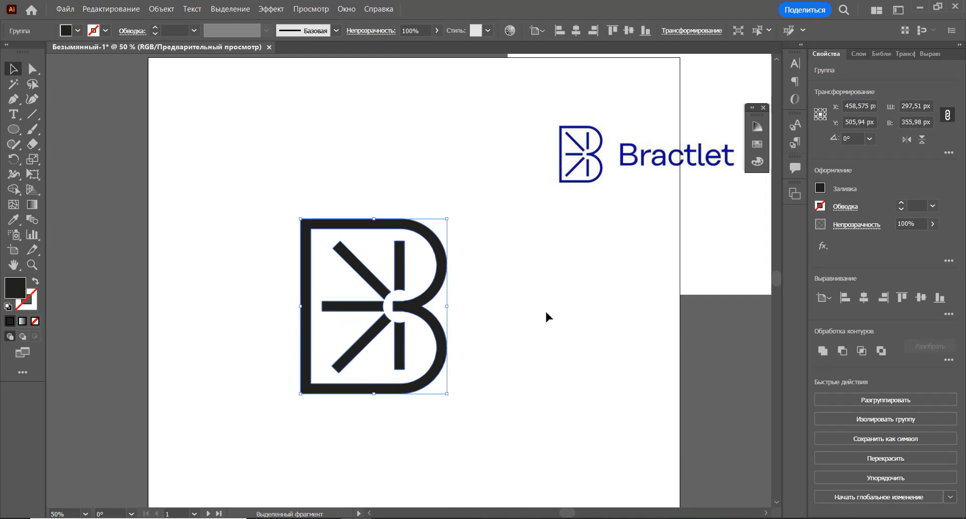
{"action": "key", "text": "i"}
{"action": "left_click", "coordinate": [598, 147]}
{"action": "key", "text": "v"}
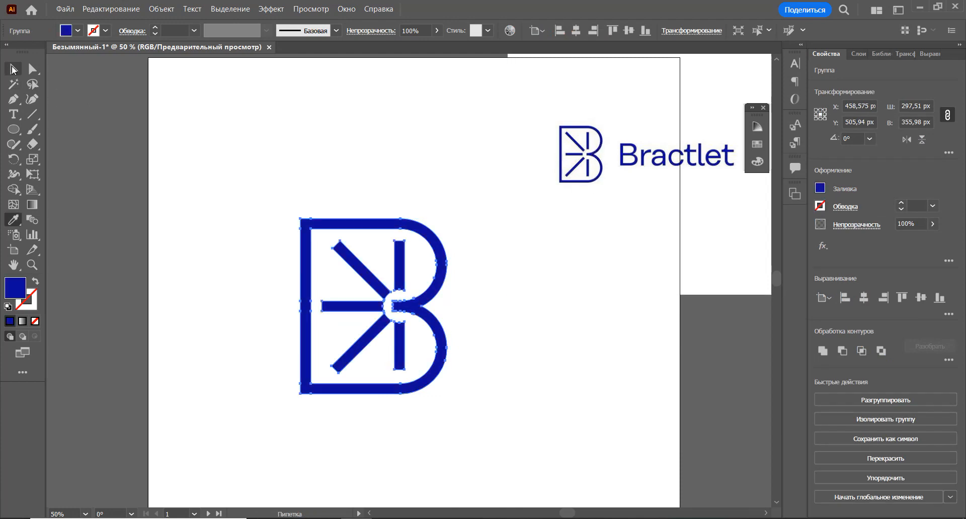
{"action": "left_click", "coordinate": [297, 151]}
Step: Delete the Bractlet reference logo image
{"action": "scroll", "coordinate": [377, 166], "scroll_direction": "down", "scroll_amount": 1}
{"action": "left_click", "coordinate": [595, 165]}
{"action": "key", "text": "Delete"}
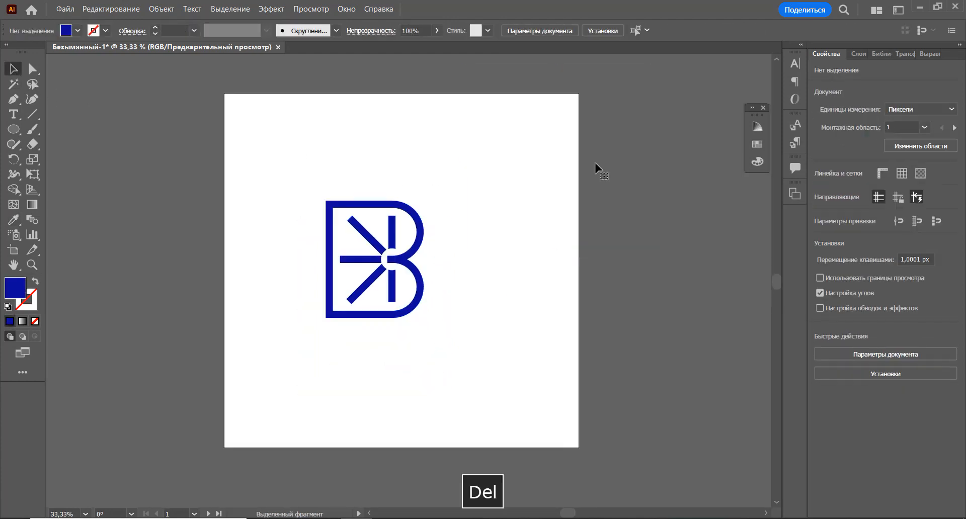
Step: Enlarge the B symbol to about 375 × 448 px and centre it horizontally and vertically on the artboard
{"action": "left_click_drag", "start_coordinate": [301, 178], "coordinate": [478, 330]}
{"action": "left_click_drag", "start_coordinate": [424, 259], "coordinate": [459, 272]}
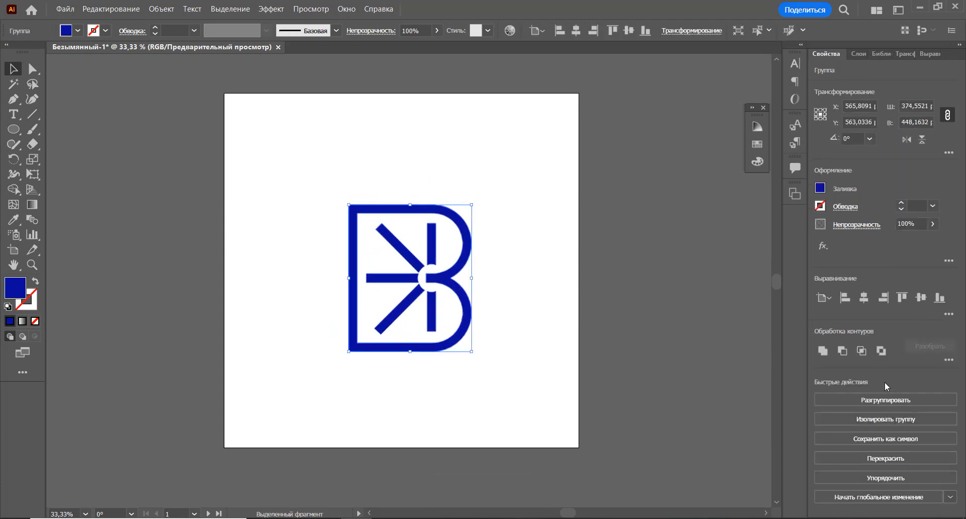
{"action": "left_click", "coordinate": [864, 298]}
{"action": "left_click", "coordinate": [921, 298]}
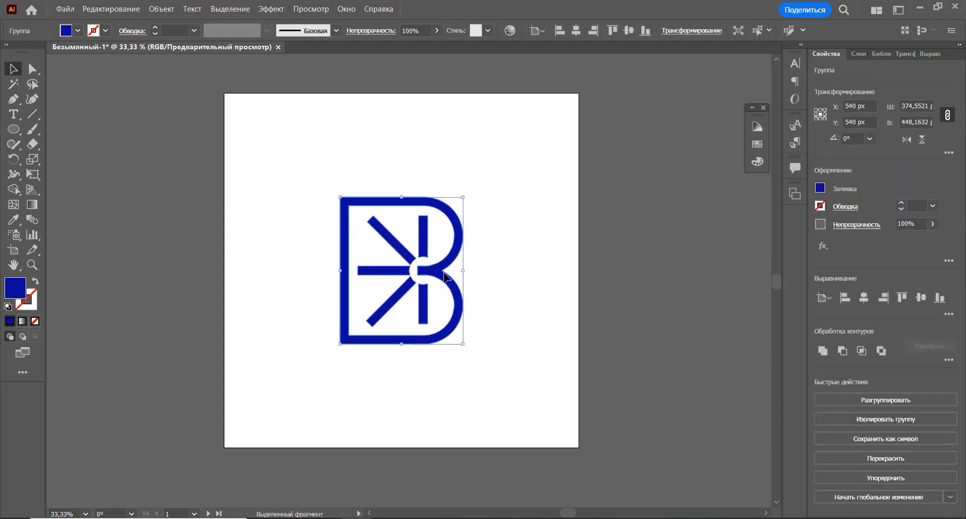
Step: Shrink the B symbol proportionally to about 330 × 395 px and reposition it near the middle of the artboard
{"action": "left_click_drag", "start_coordinate": [444, 272], "coordinate": [452, 274]}
{"action": "left_click_drag", "start_coordinate": [411, 346], "coordinate": [412, 337]}
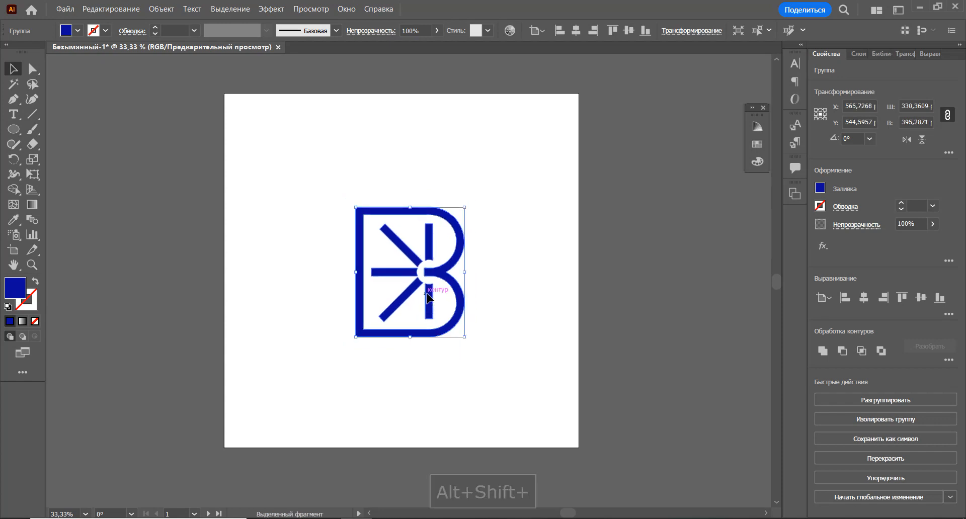
{"action": "left_click_drag", "start_coordinate": [426, 293], "coordinate": [407, 297]}
{"action": "left_click", "coordinate": [518, 281]}
{"action": "scroll", "coordinate": [407, 264], "scroll_direction": "up", "scroll_amount": 1}
{"action": "scroll", "coordinate": [406, 264], "scroll_direction": "up", "scroll_amount": 1}
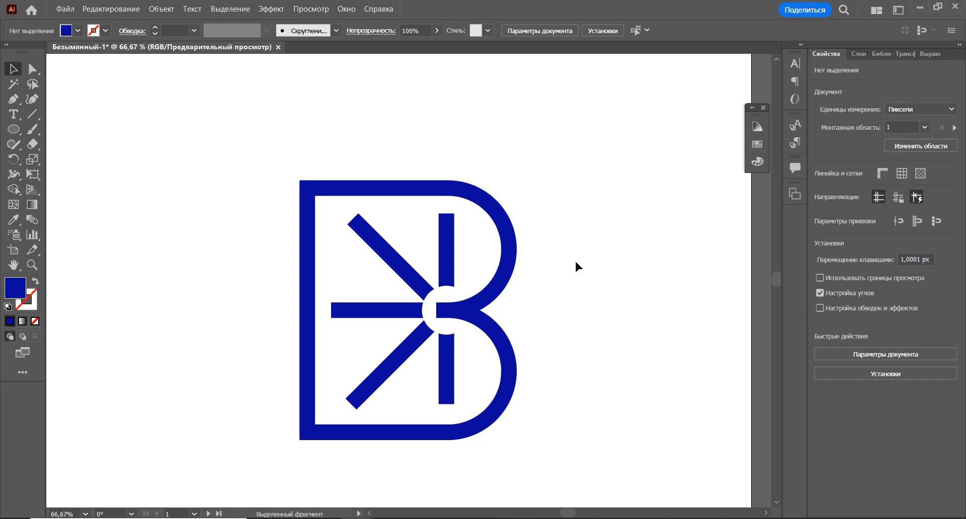